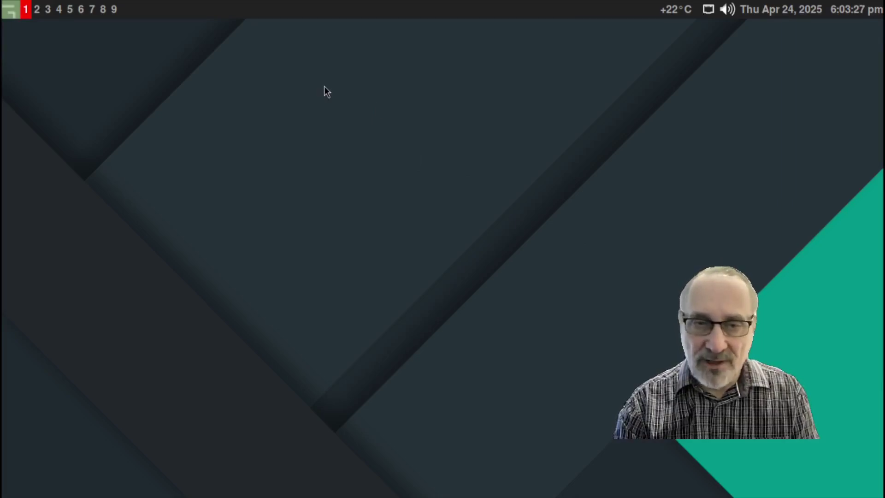
Launch the Nemo file manager and reduce the icon size in the Home folder
right_click(324, 87)
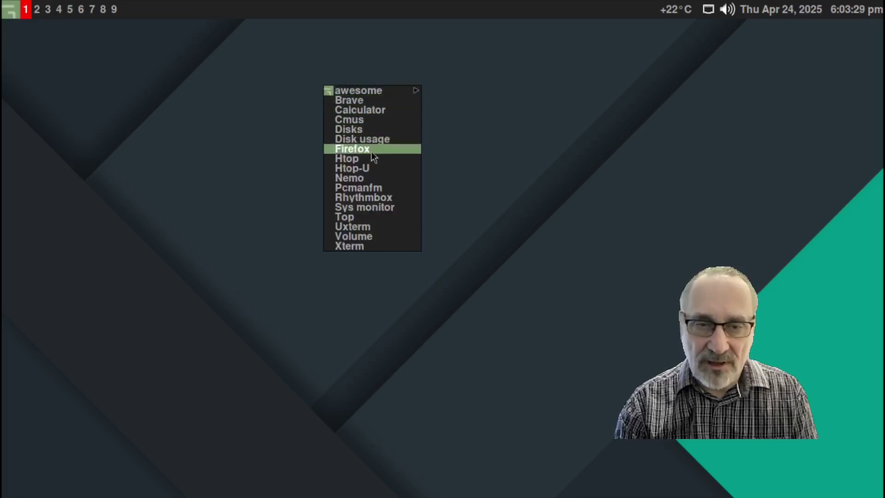
click(377, 177)
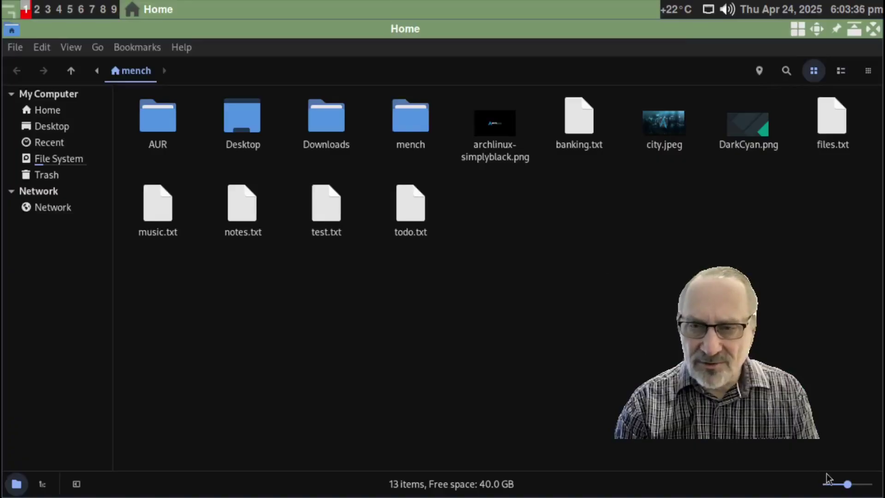
click(838, 485)
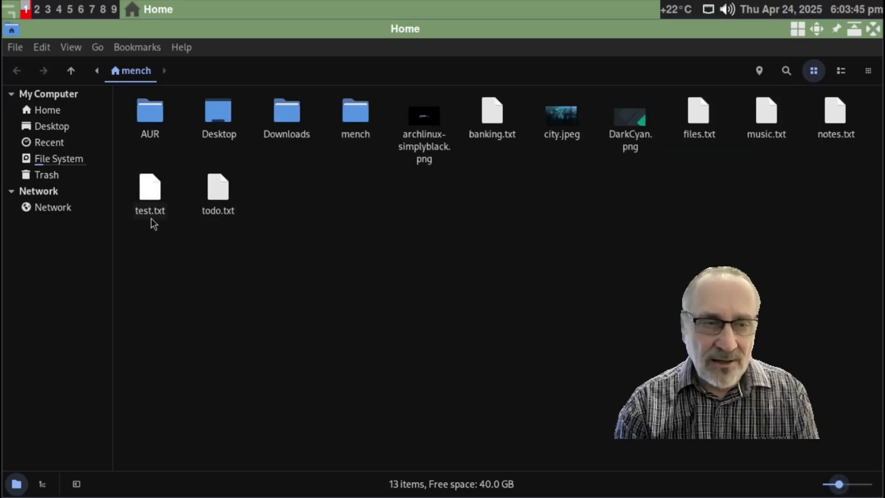
Send test.txt from the Home folder to the Trash
click(151, 206)
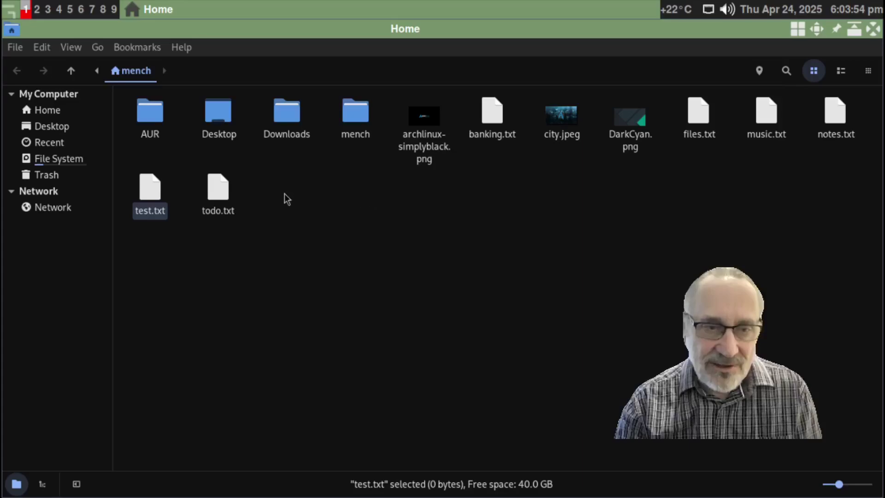
right_click(145, 190)
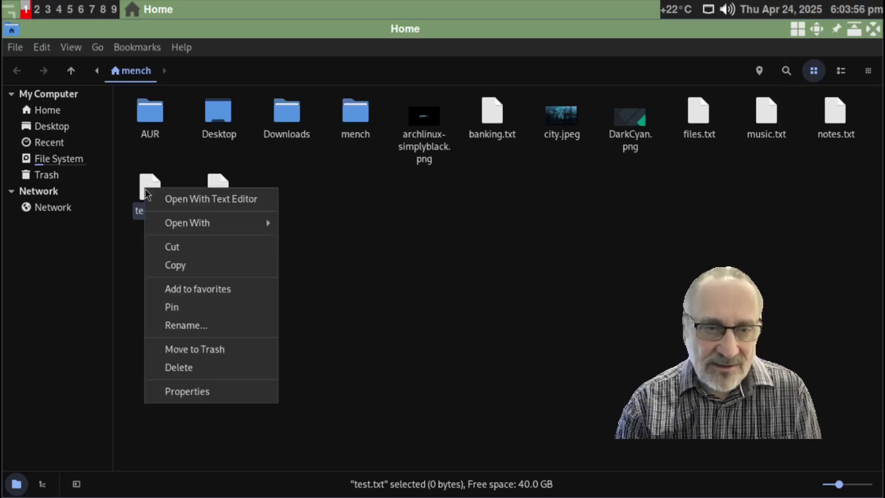
click(212, 352)
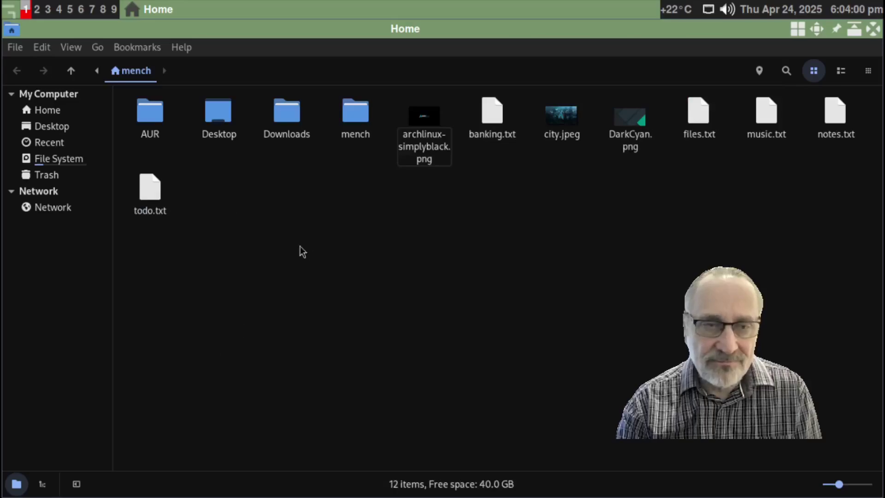
Restore test.txt from the Trash and return to the Home folder
click(50, 178)
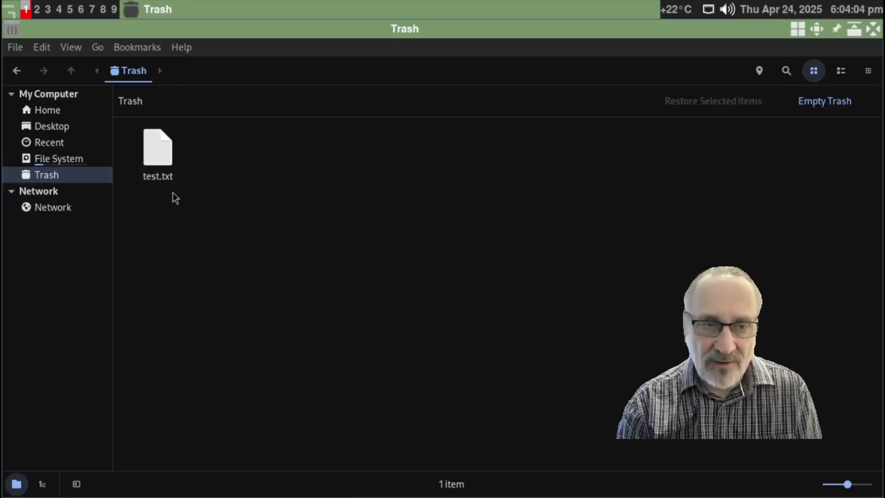
click(156, 145)
right_click(156, 145)
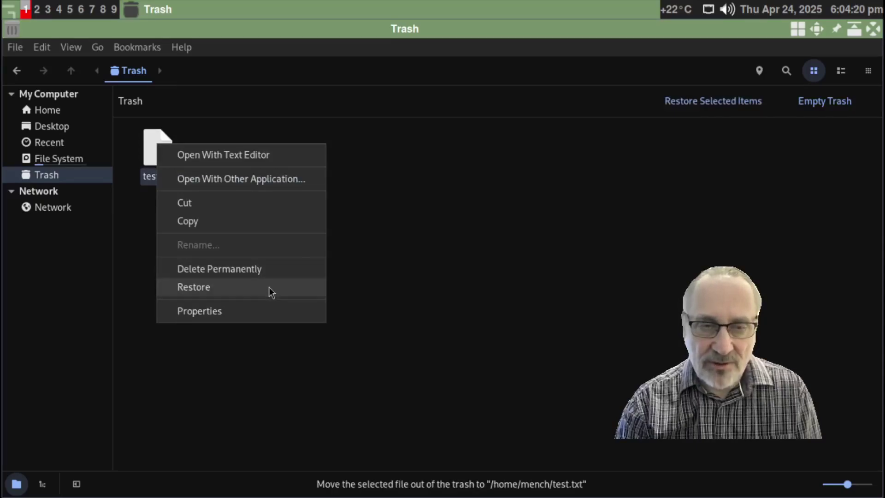
click(269, 286)
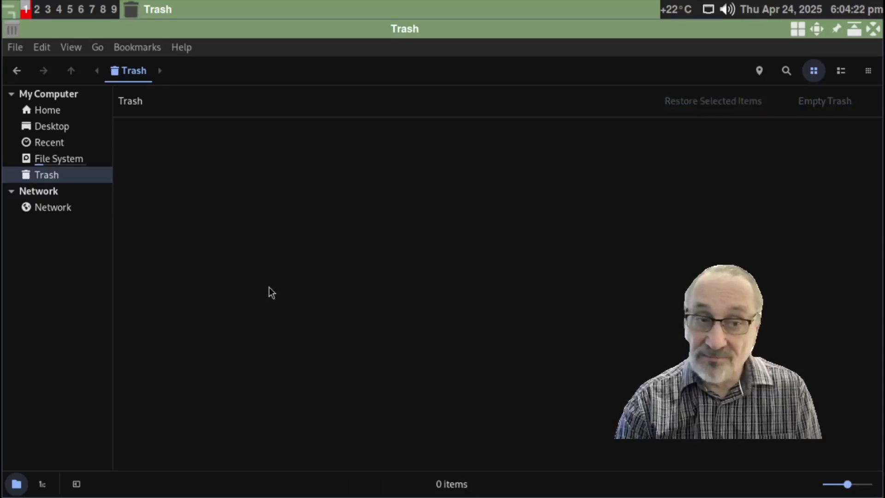
click(40, 108)
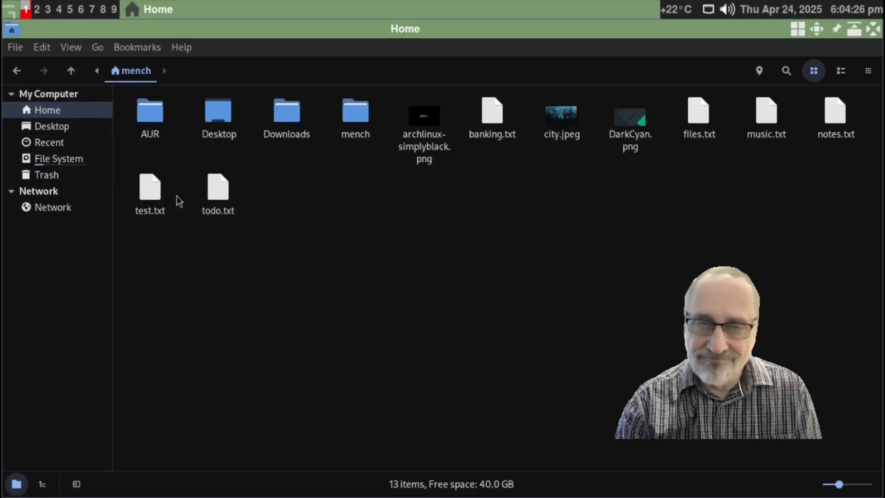
Move the restored test.txt in the Home folder back to the Trash
click(150, 196)
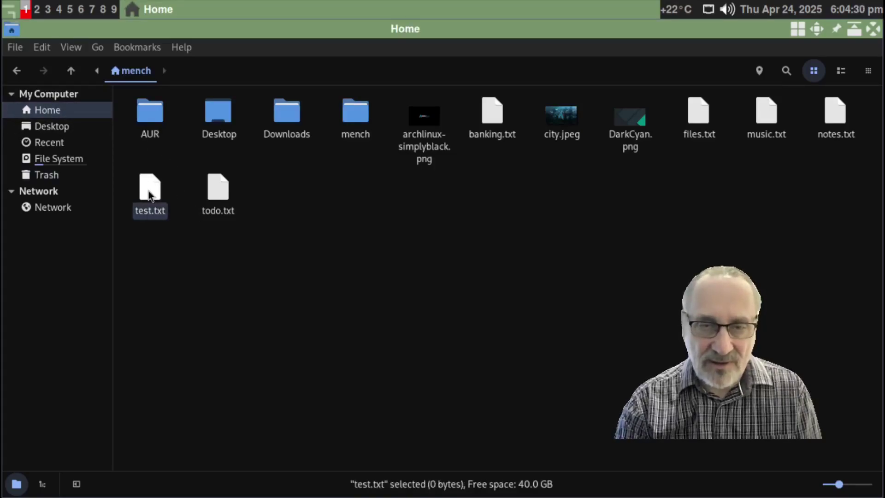
right_click(150, 195)
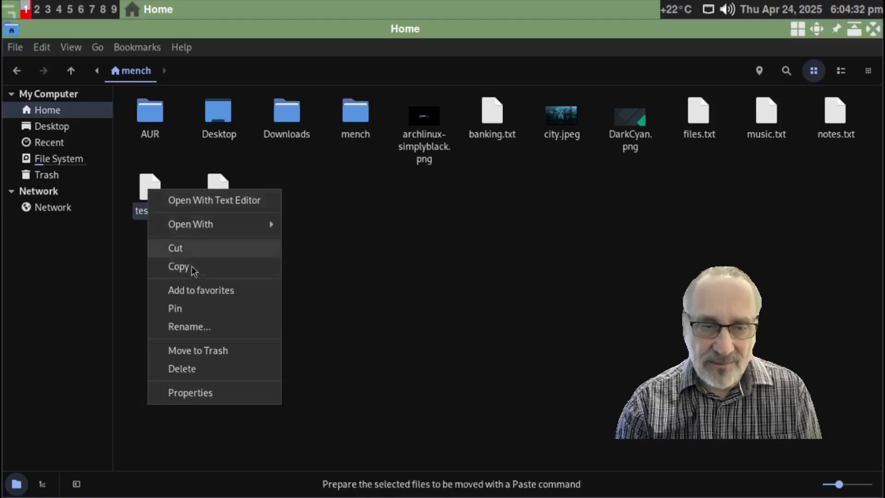
click(226, 353)
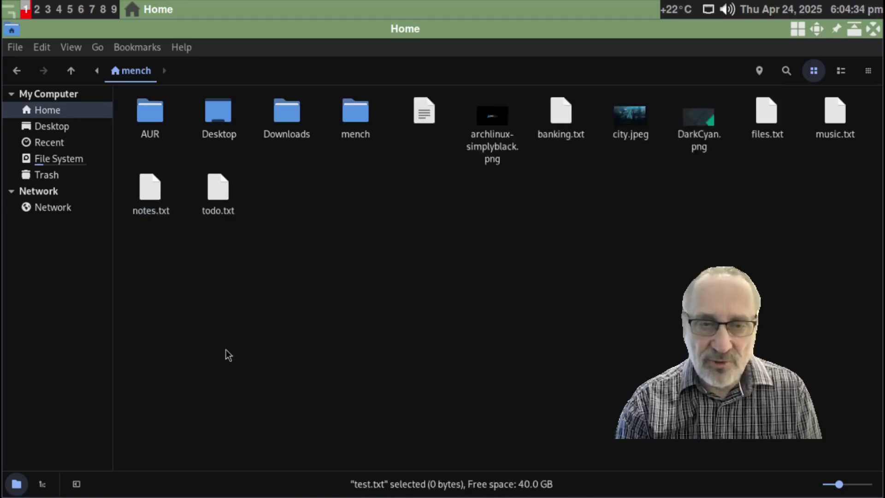
Check the Trash for the deleted test.txt, and close the file manager
click(46, 175)
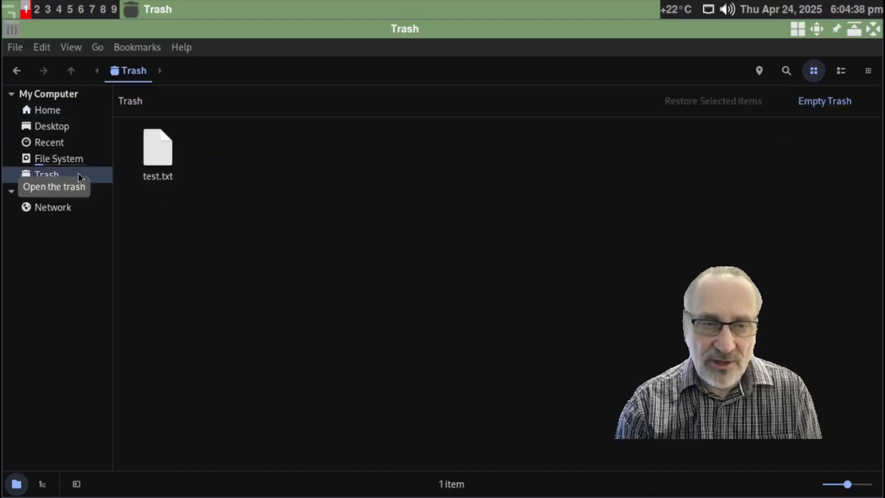
right_click(94, 175)
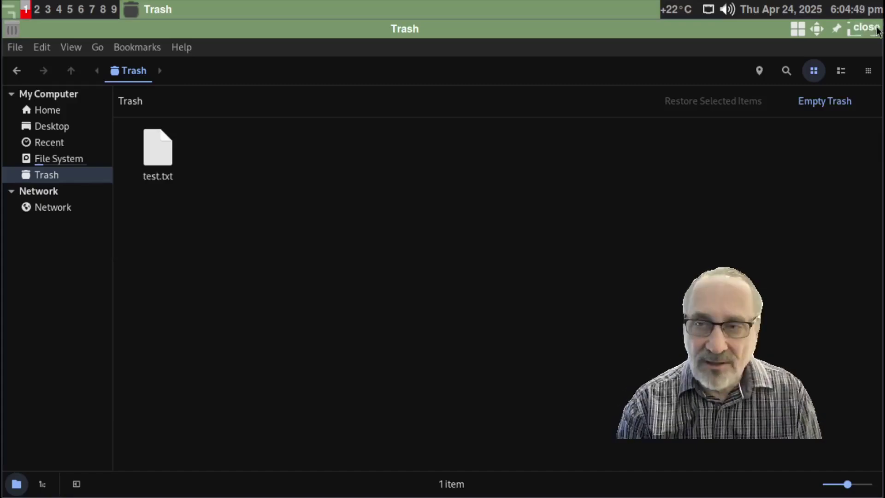
click(877, 32)
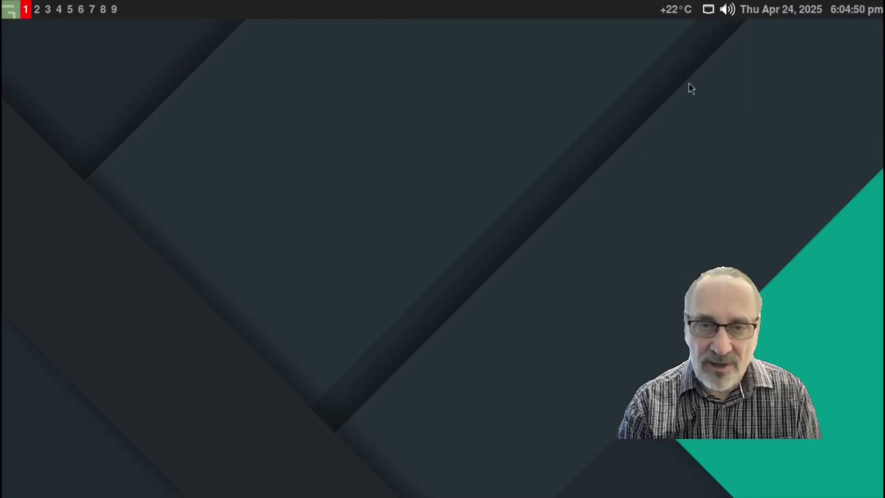
Launch Xterm and list the contents of the home directory with ls
right_click(365, 138)
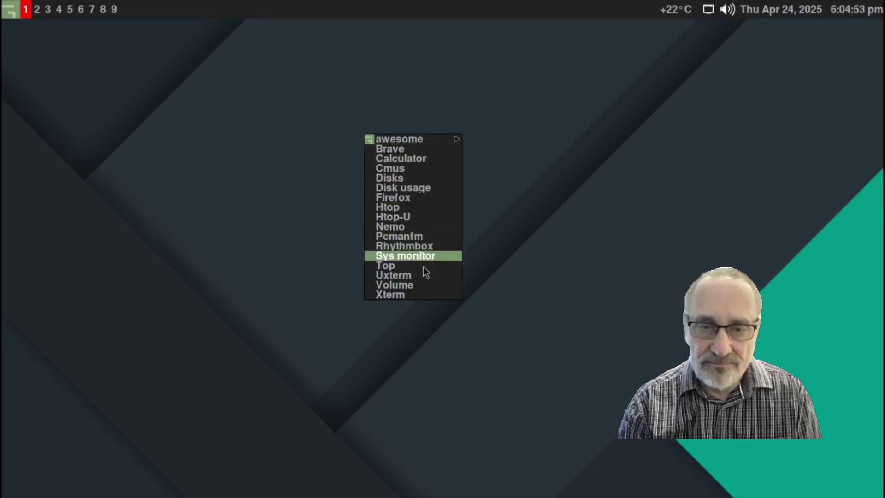
click(422, 294)
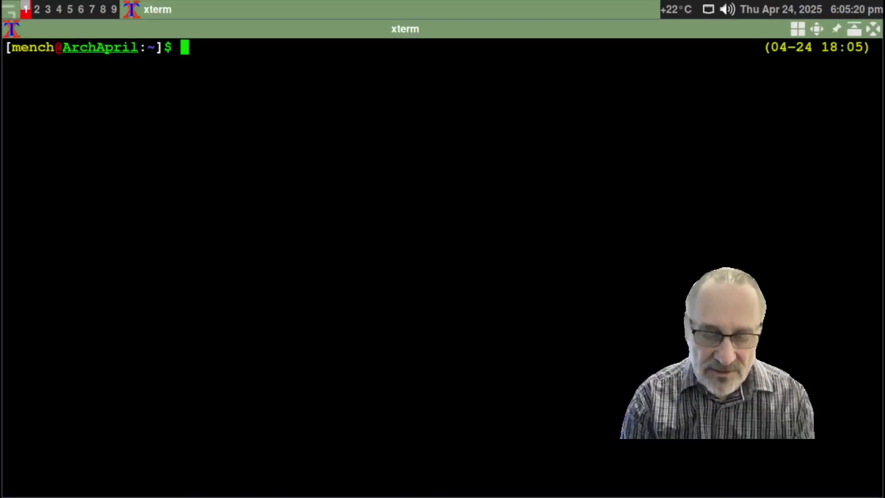
text(ls)
key(Return)
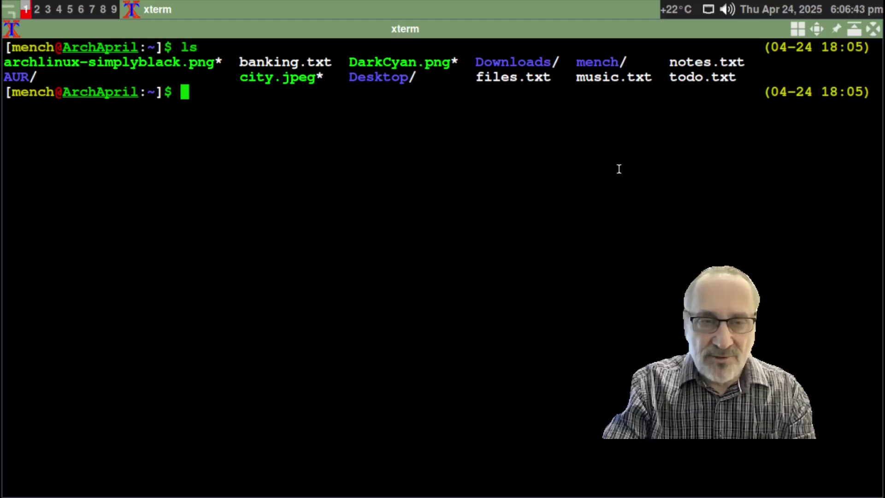
Delete banking.txt with the rm command and answer y to the removal question
text(r)
text(m)
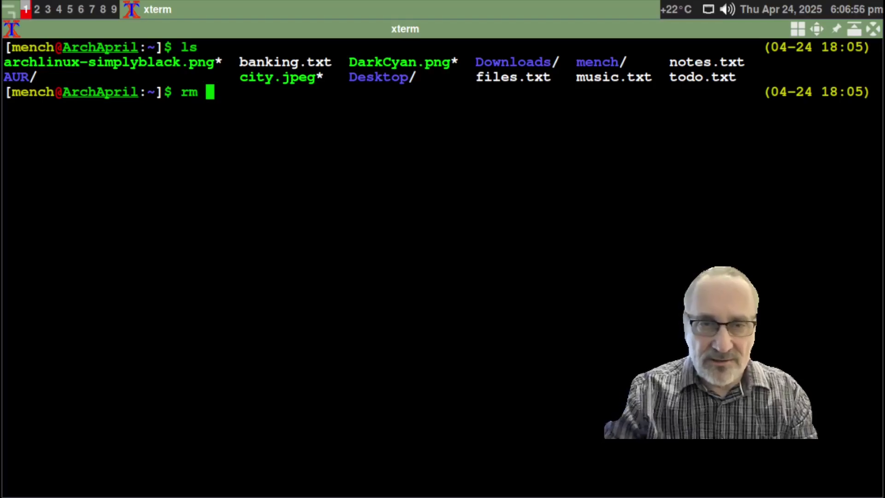
drag(230, 62, 337, 62)
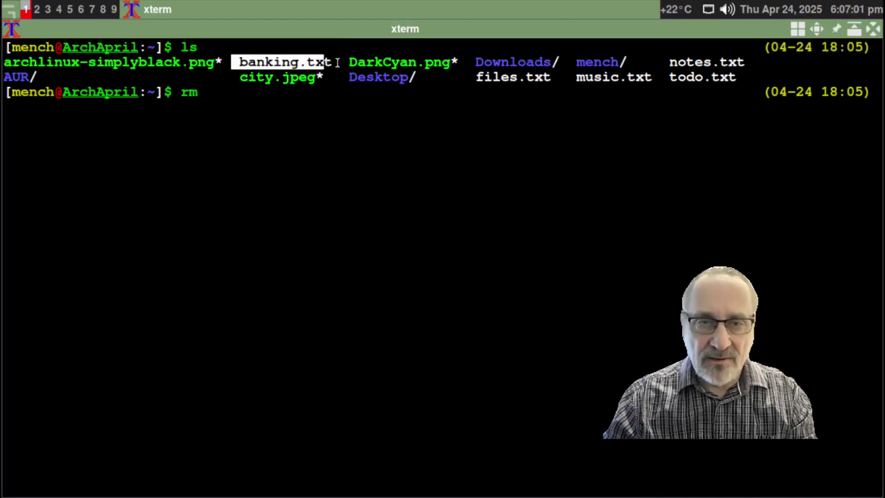
click(253, 102)
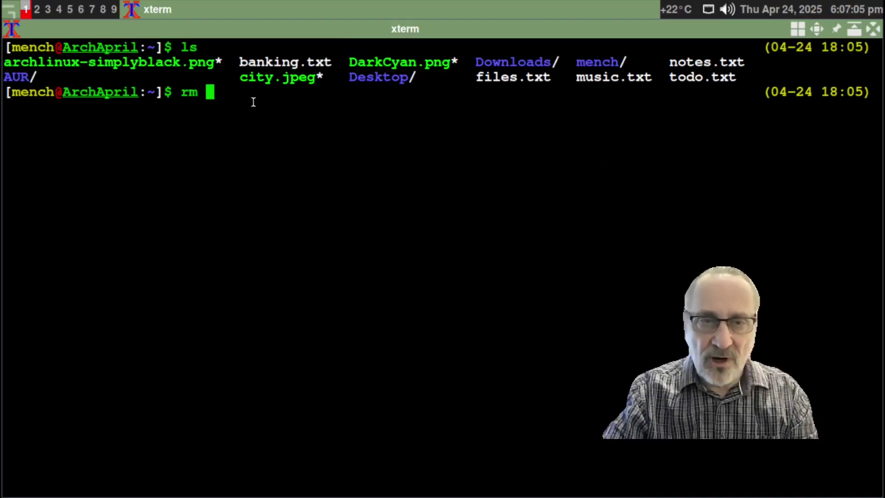
text(banking)
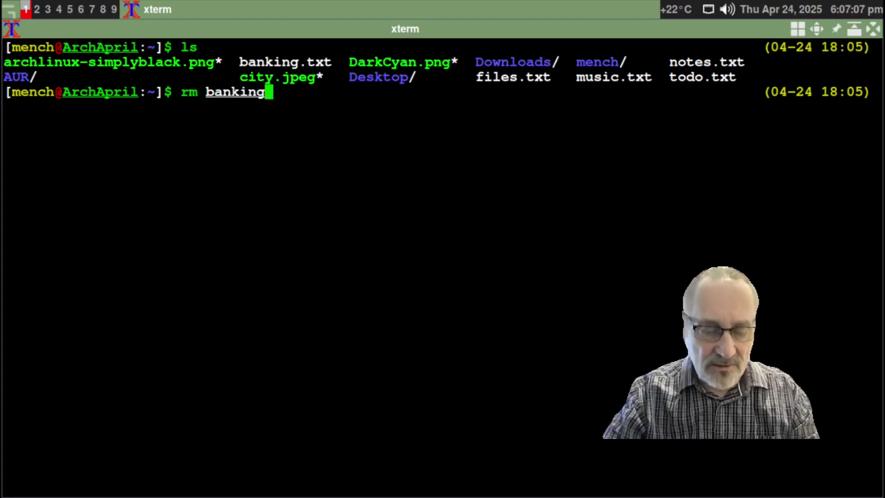
key(Tab)
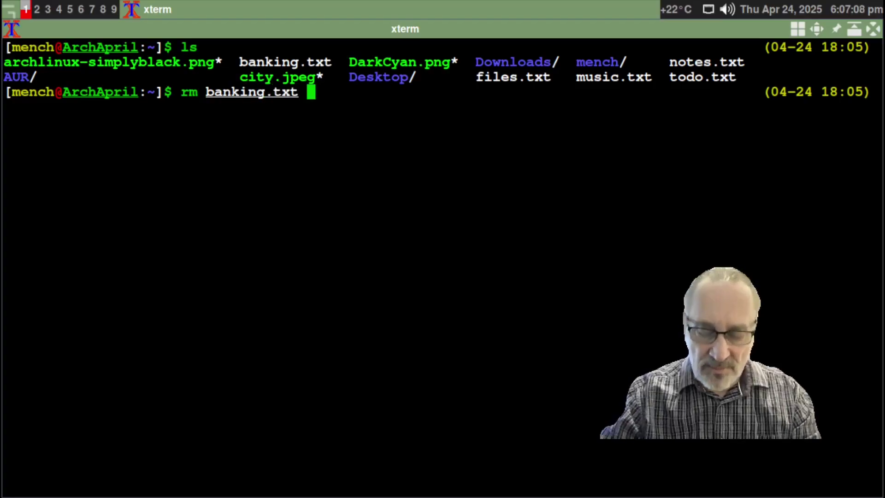
key(Return)
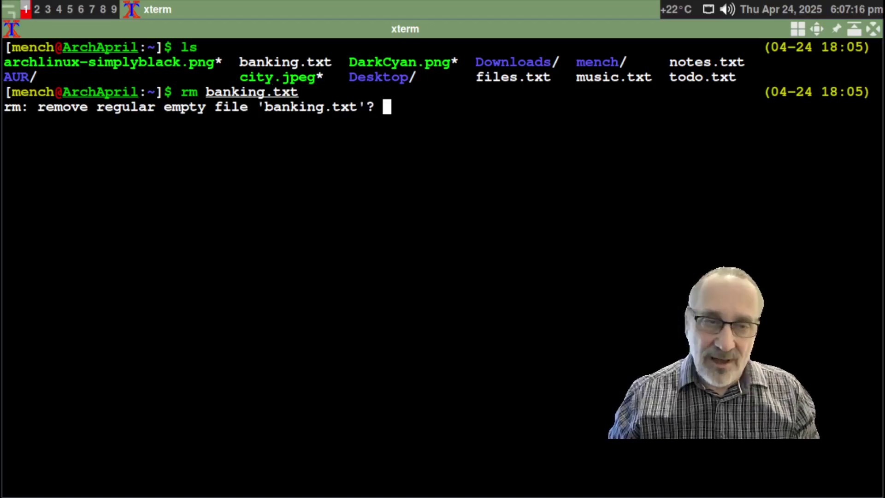
text(y)
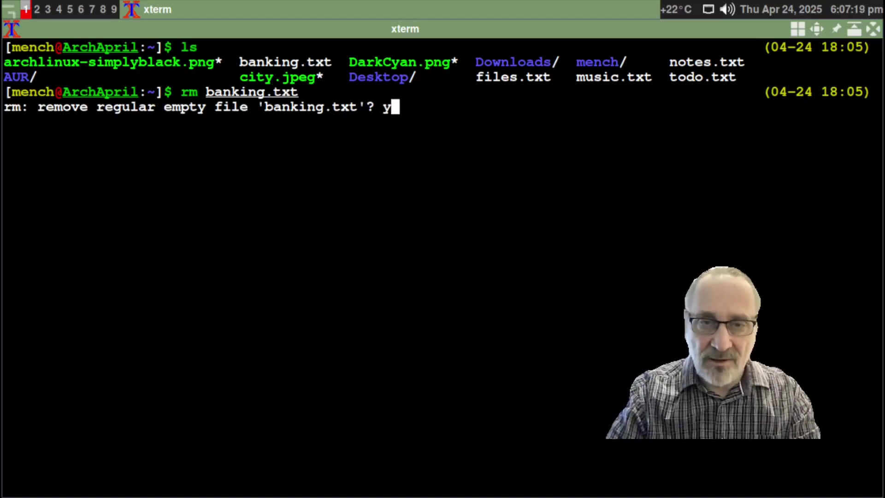
key(Return)
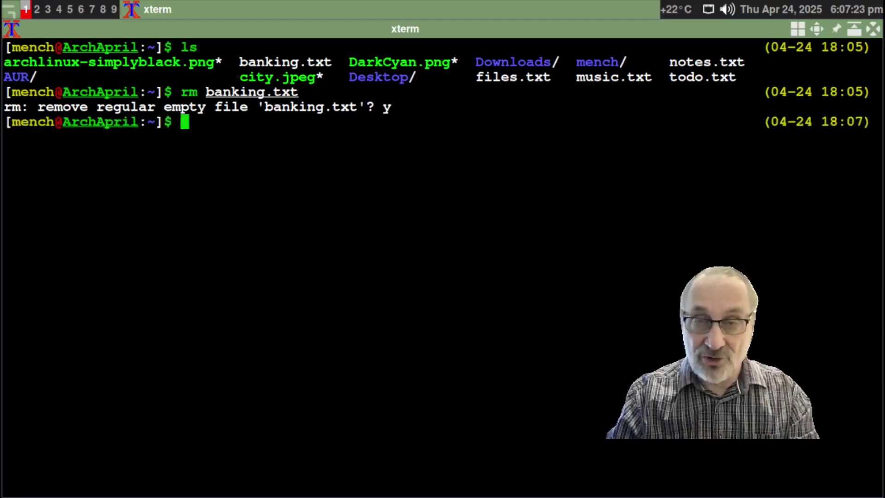
Clear the terminal and list the home directory again with ls
key(ctrl+l)
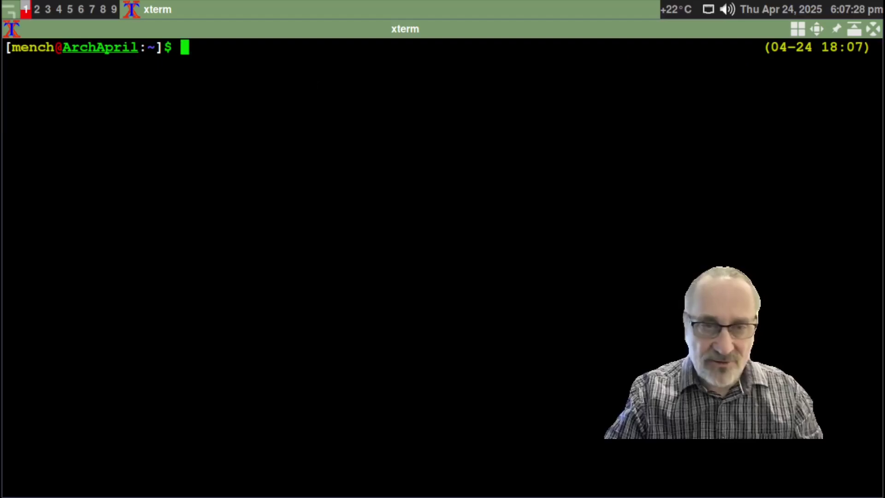
text(ls)
key(Return)
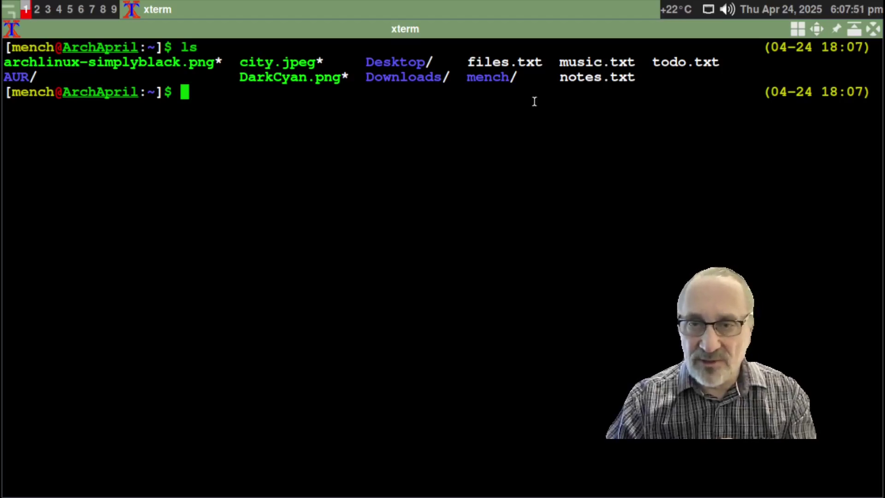
Delete notes.txt without a confirmation question by running rm -f notes.txt
drag(553, 77, 637, 76)
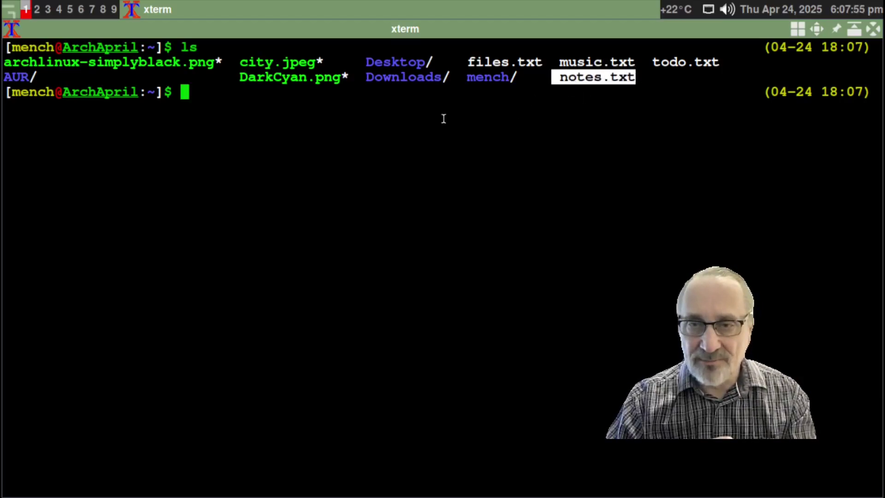
click(235, 101)
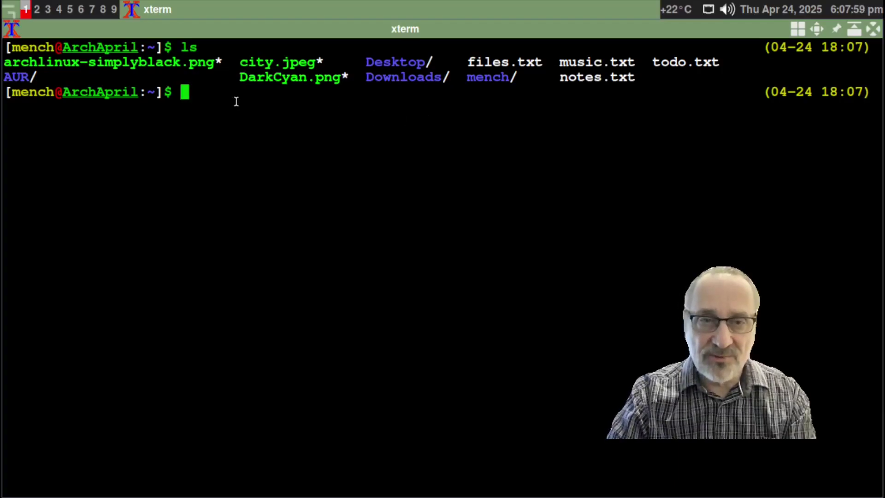
text(rm )
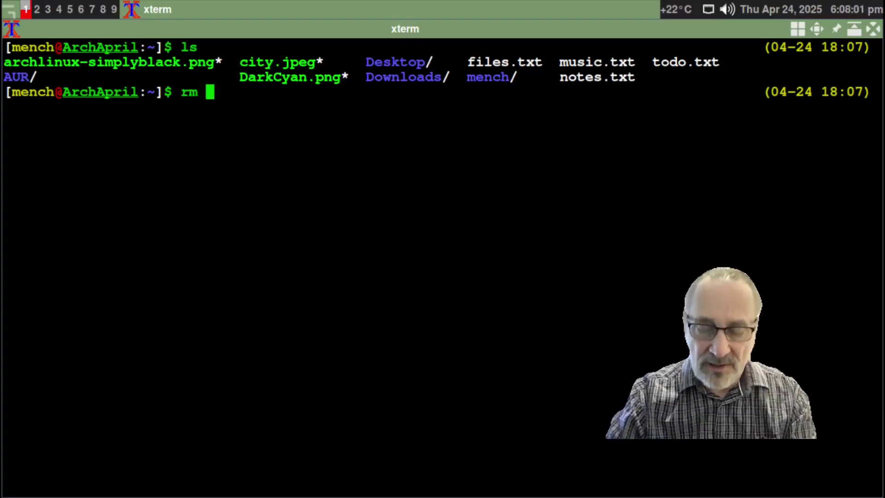
text(-f not)
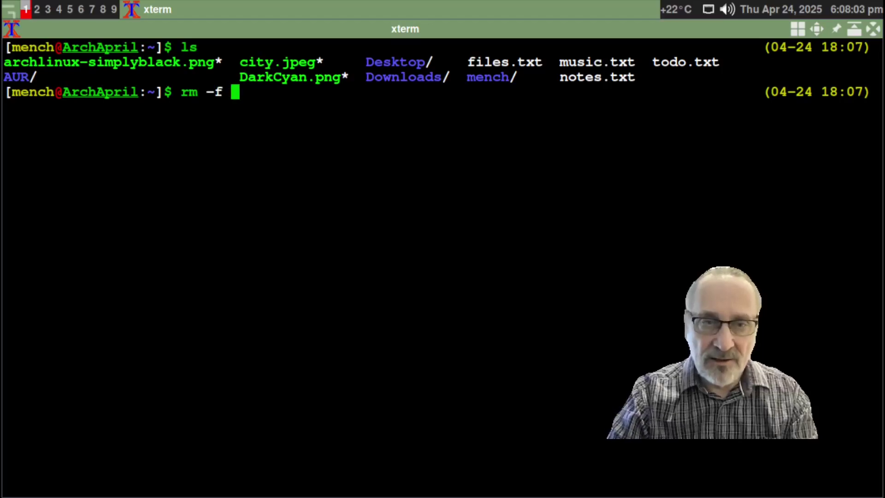
key(Tab)
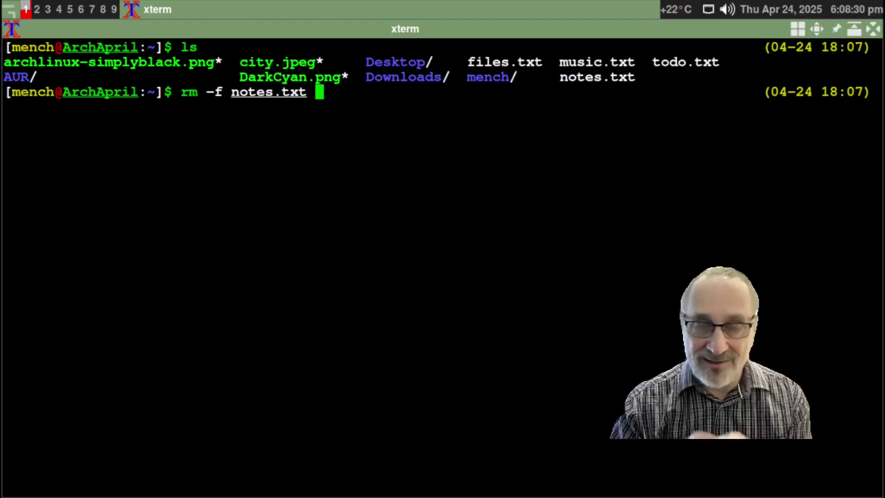
key(Return)
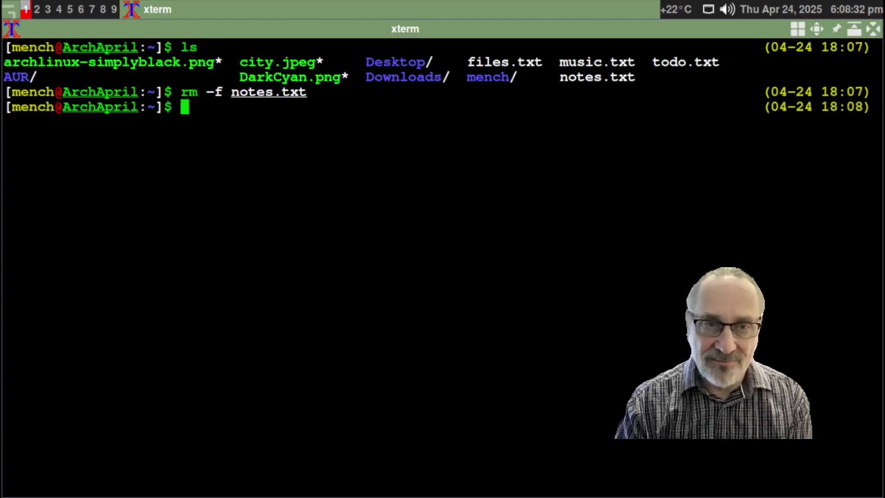
List the home directory with ls and check which text files remain
text(ls)
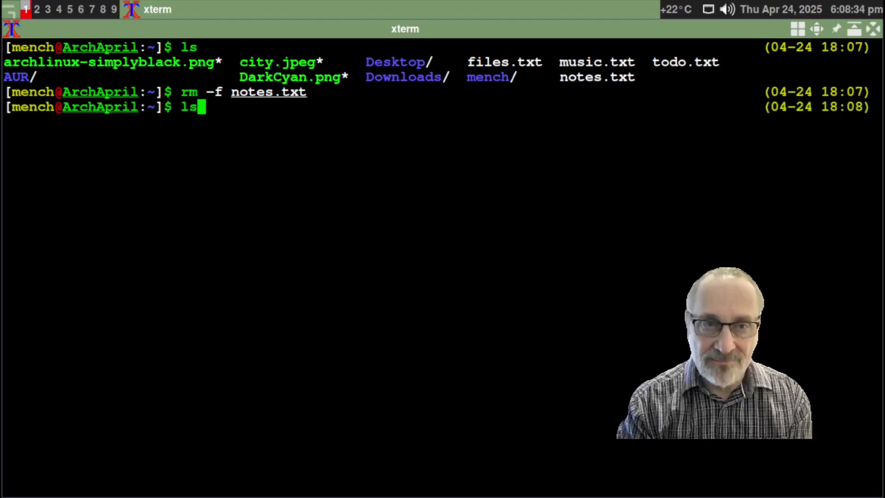
key(Return)
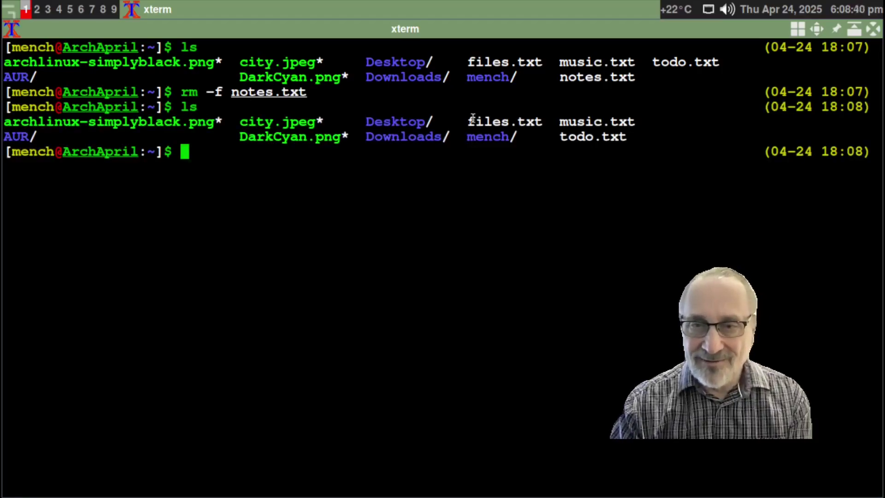
drag(560, 122, 636, 122)
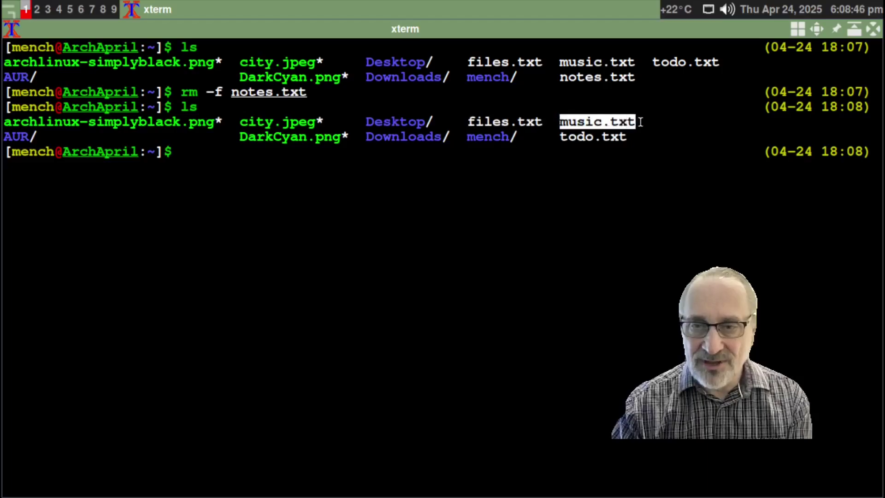
drag(562, 136, 627, 136)
click(628, 136)
Open the Nemo file manager on workspace 5 and check the Trash contents before returning to the home folder
click(71, 10)
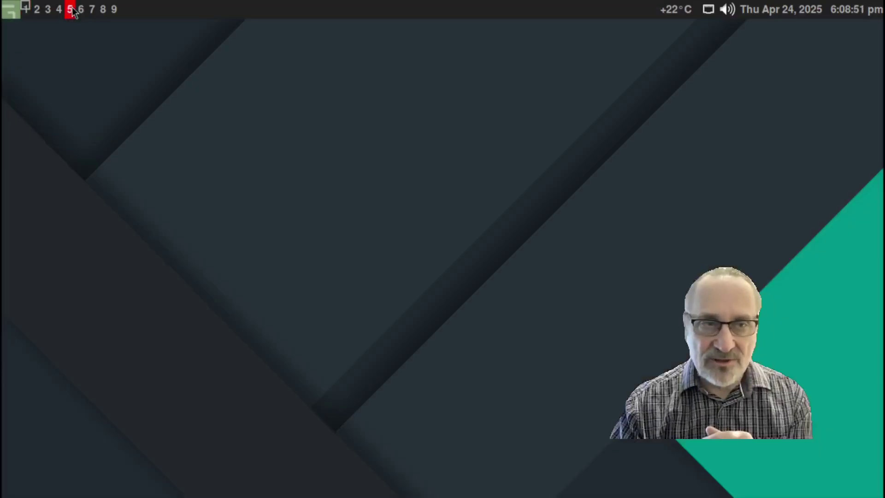
right_click(344, 71)
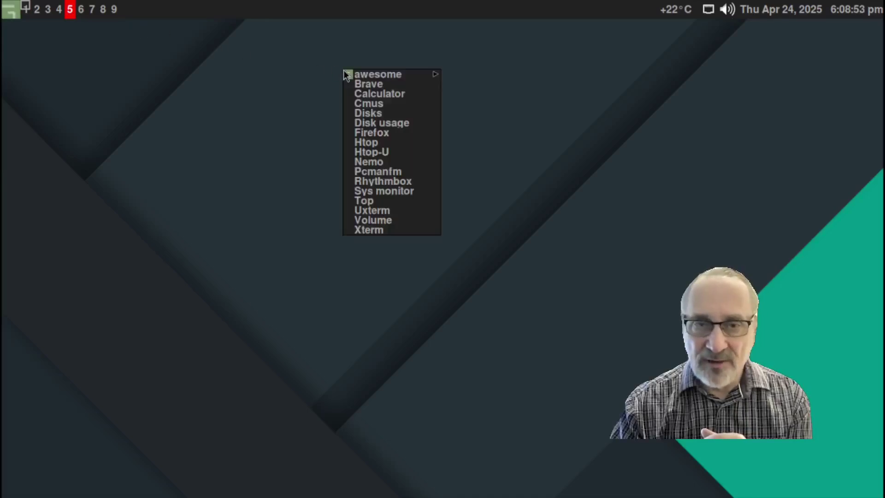
click(386, 165)
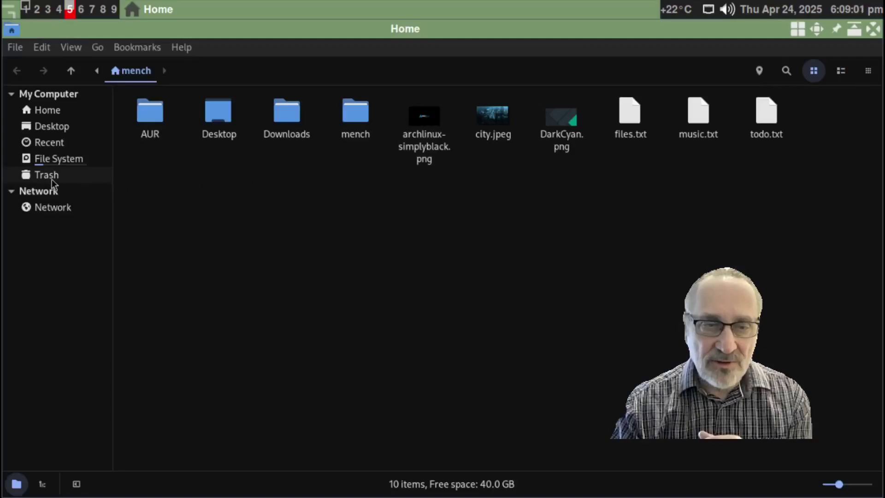
click(54, 178)
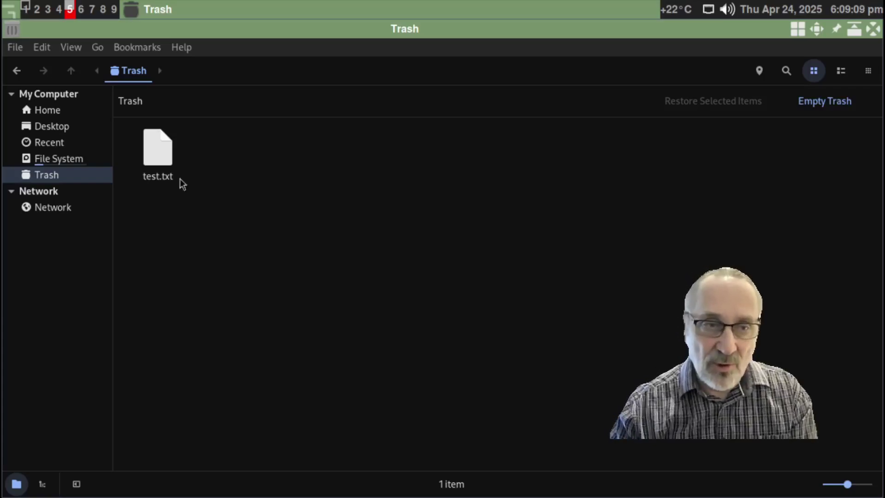
click(48, 108)
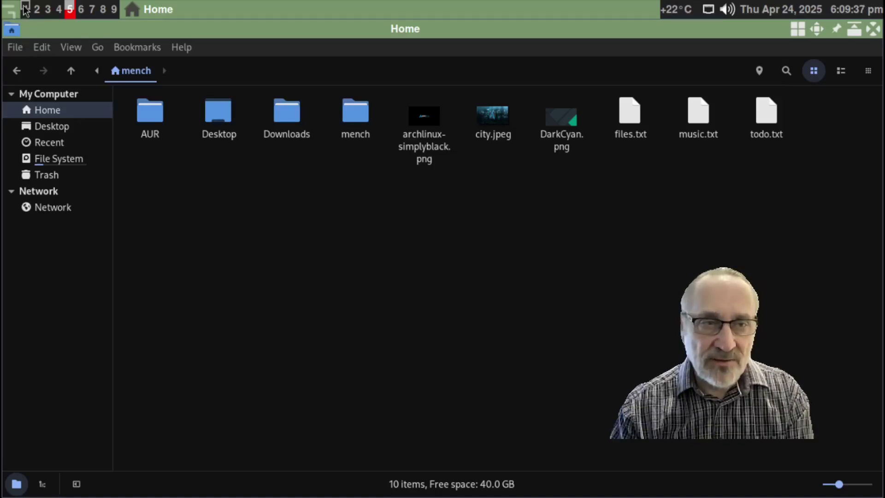
Return to the terminal on workspace 1, clear it, and install trash-cli with sudo pacman -S trash-cli, accepting the installation
click(25, 9)
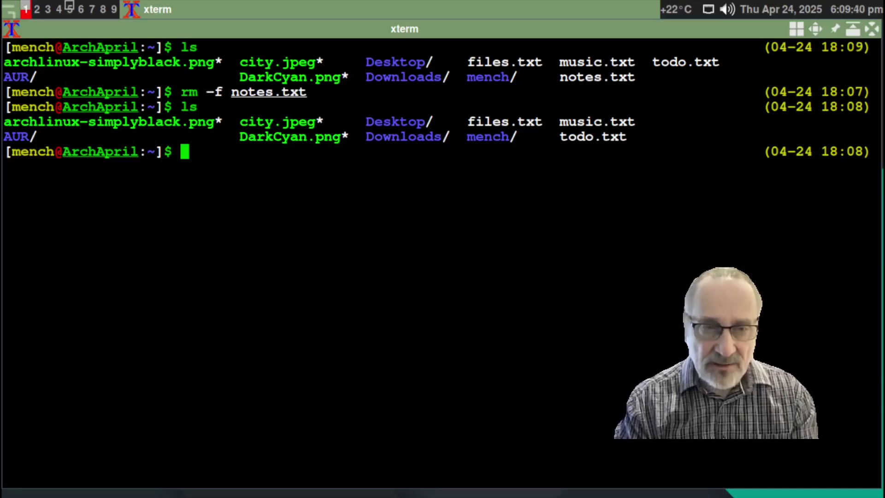
key(ctrl+l)
text(sud)
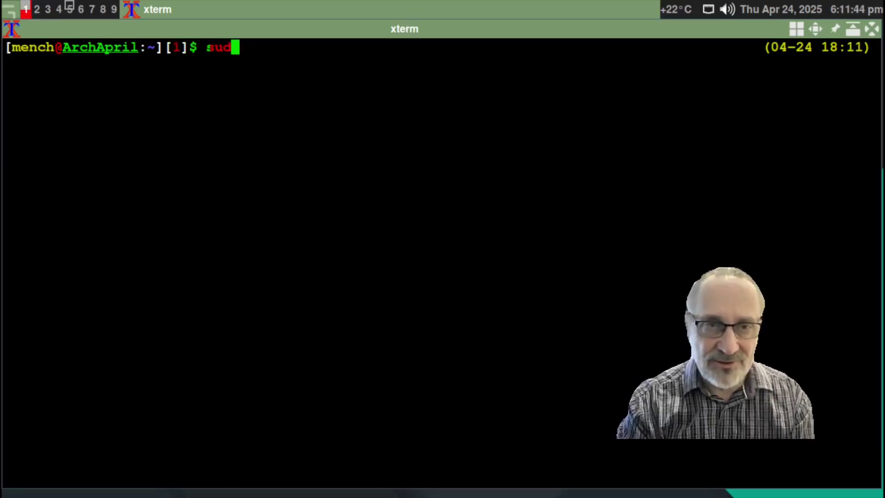
text(o pacman )
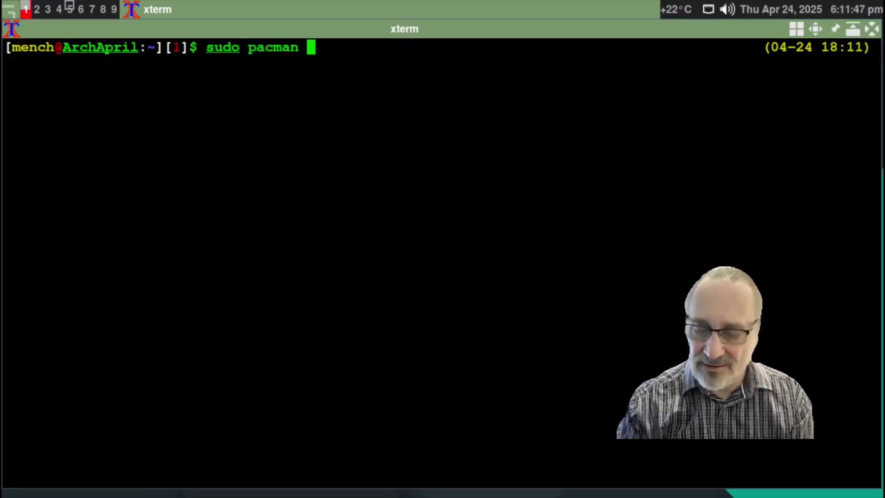
text(-S trash)
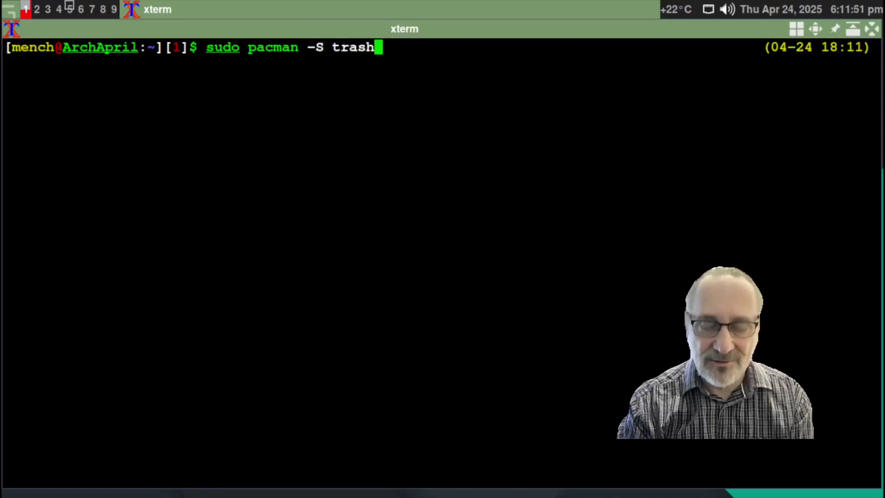
text(-cli)
key(Return)
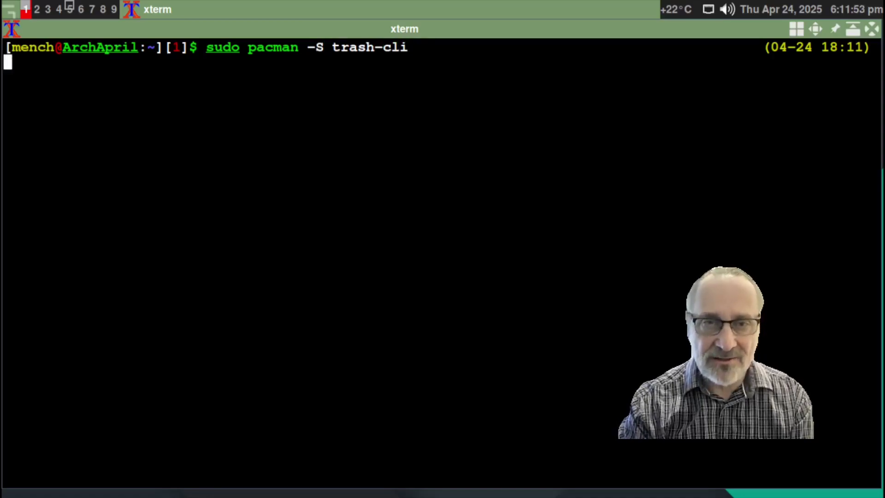
key(Return)
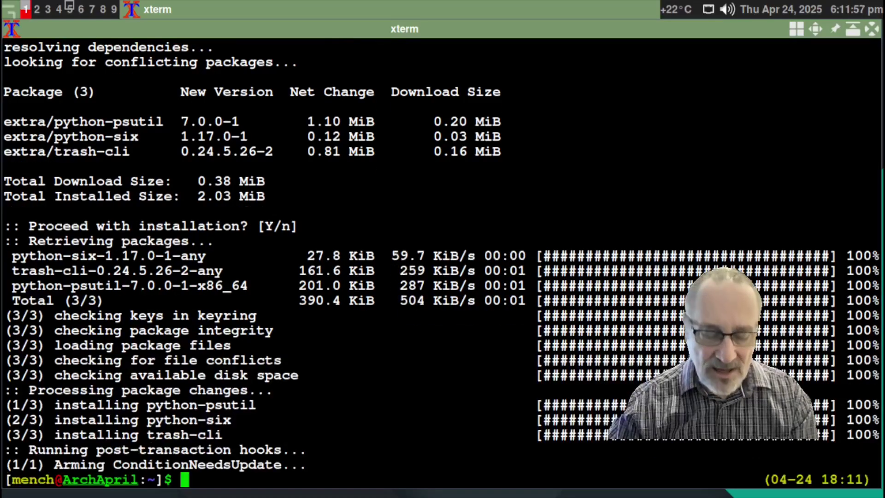
Clear the terminal and display the trash help with trash -h, answering n to the spelling correction
key(ctrl+l)
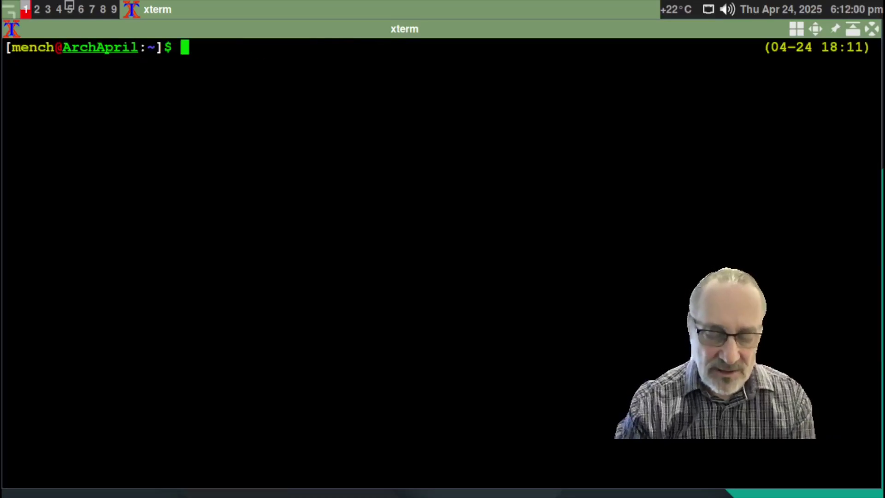
text(trash -h)
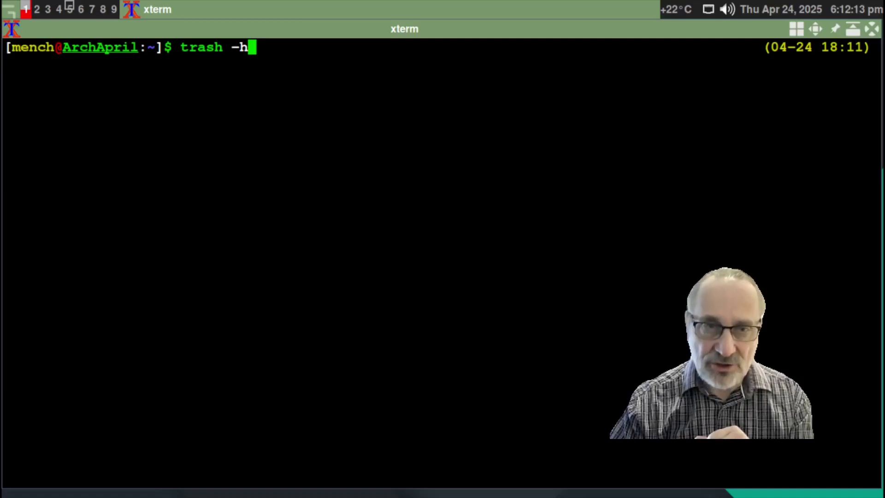
key(Return)
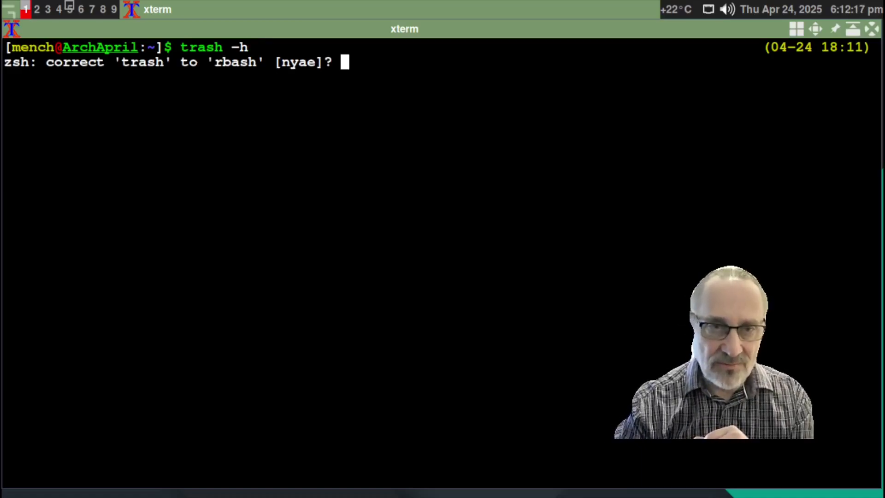
key(n)
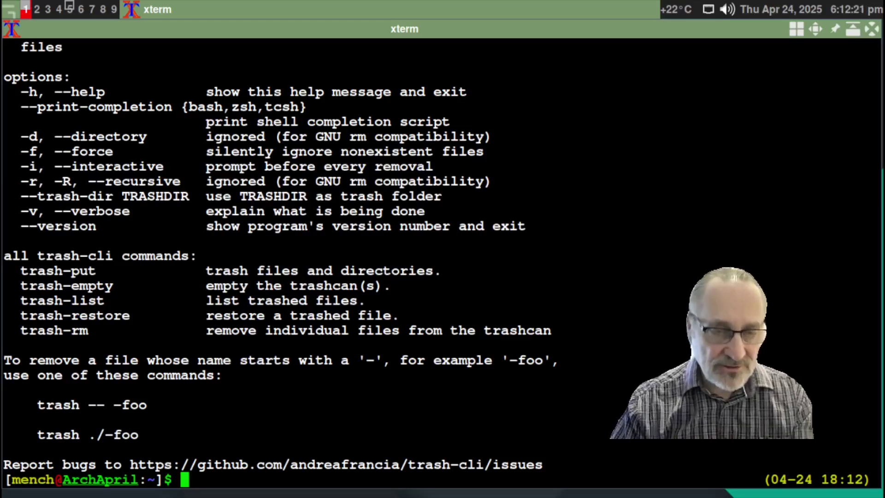
Examine the trash-cli commands in the help text: trash-put, trash-empty, trash-list, trash-restore and trash-rm
drag(21, 271, 97, 271)
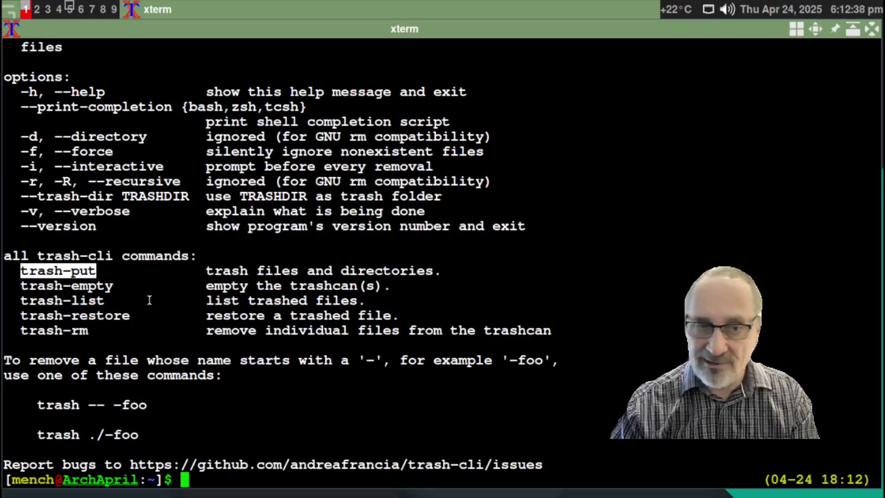
drag(12, 286, 115, 287)
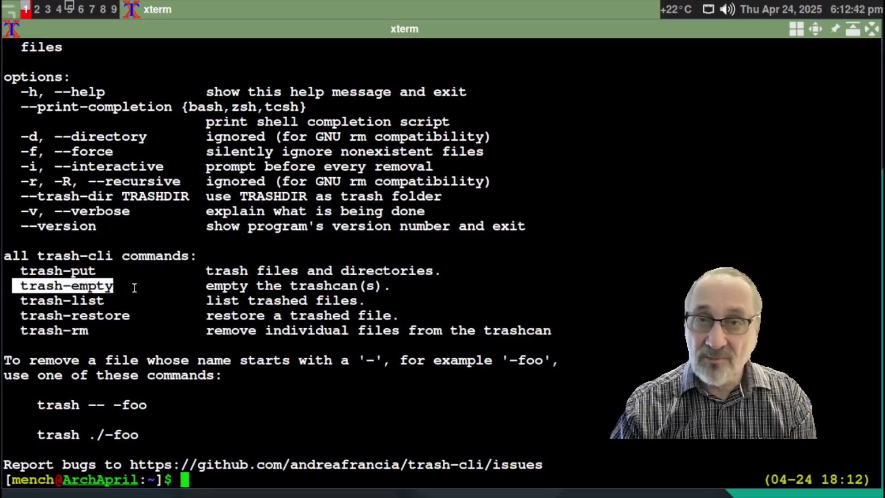
drag(12, 301, 120, 300)
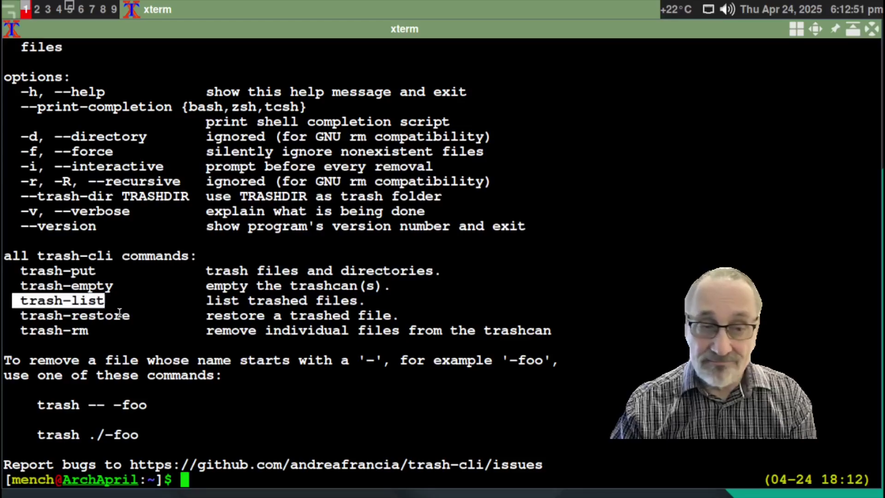
drag(13, 315, 136, 317)
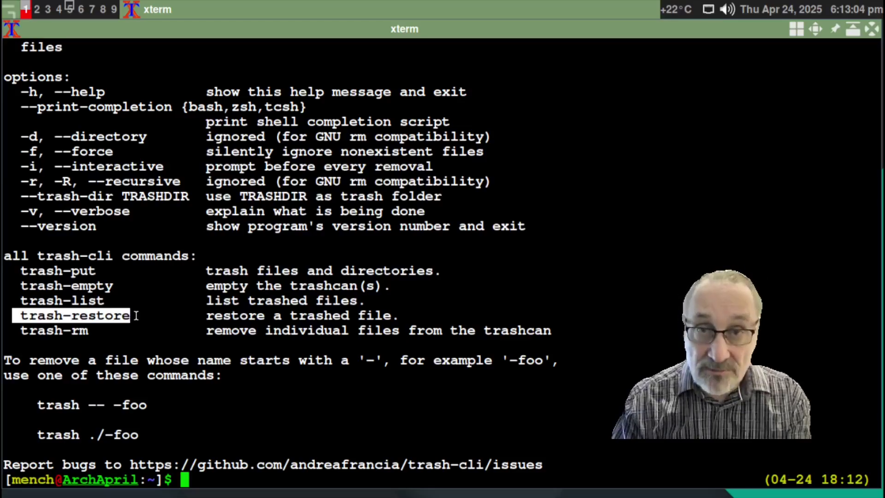
drag(14, 331, 130, 333)
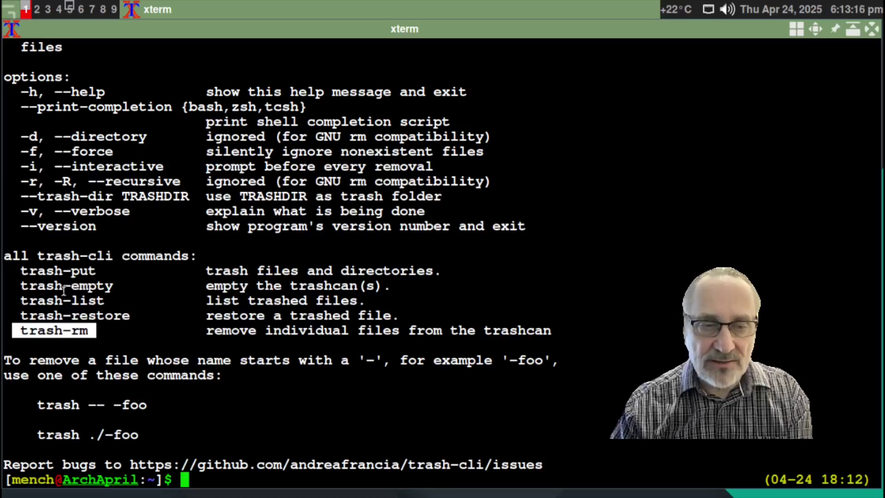
drag(18, 302, 117, 302)
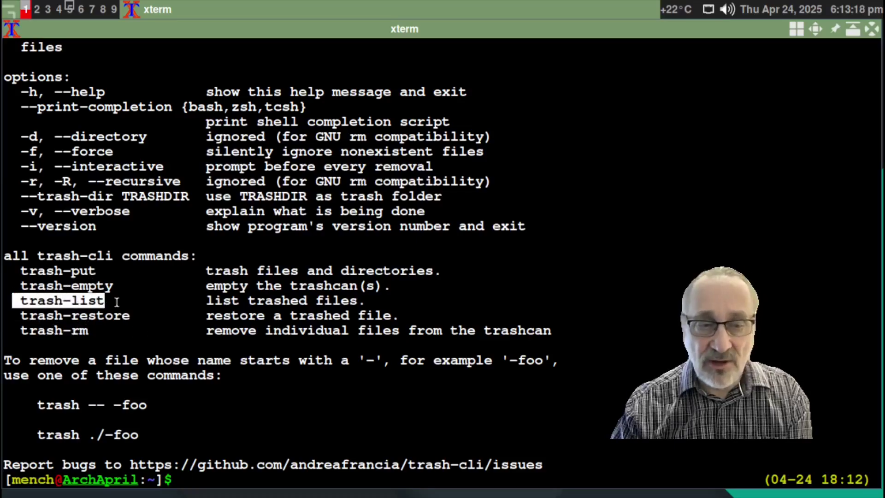
click(215, 286)
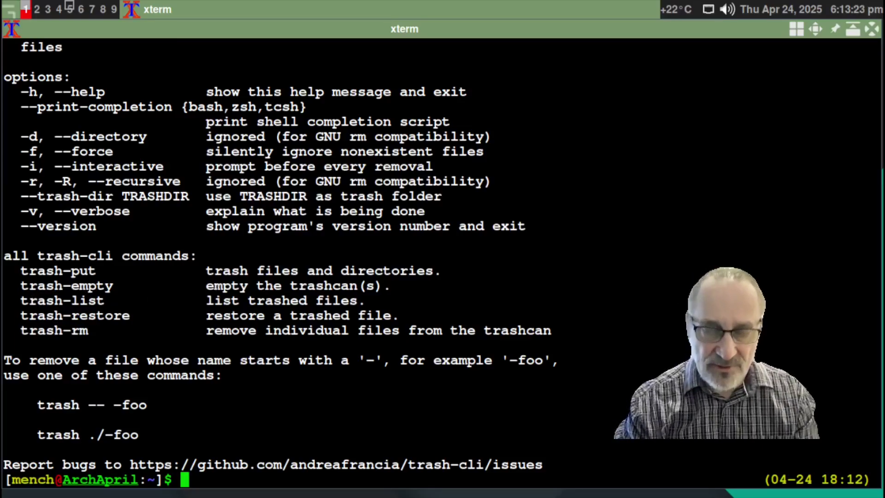
Clear the terminal and list the trashed files with trash-list, checking the file name in the output
key(ctrl+l)
text(trash-list)
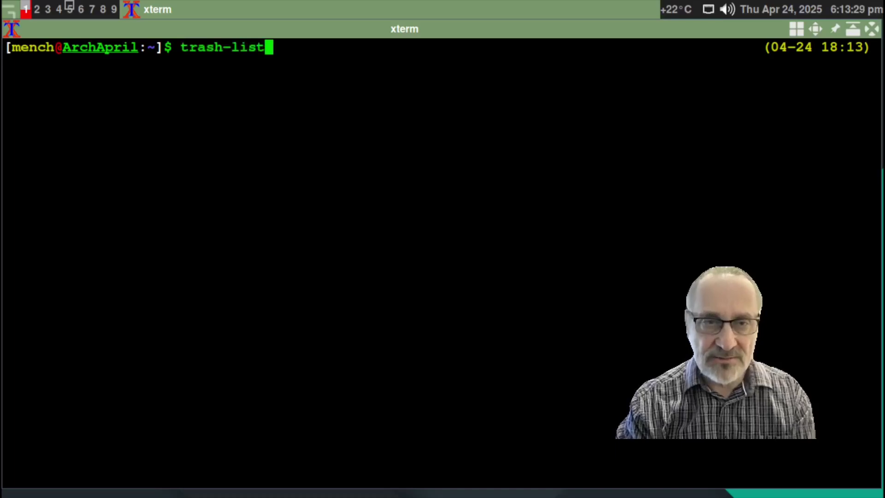
key(Return)
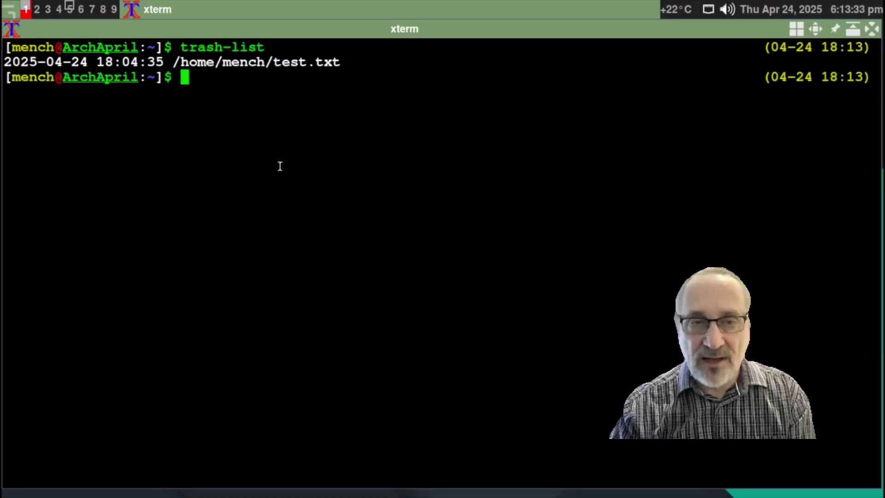
drag(274, 62, 344, 61)
click(315, 79)
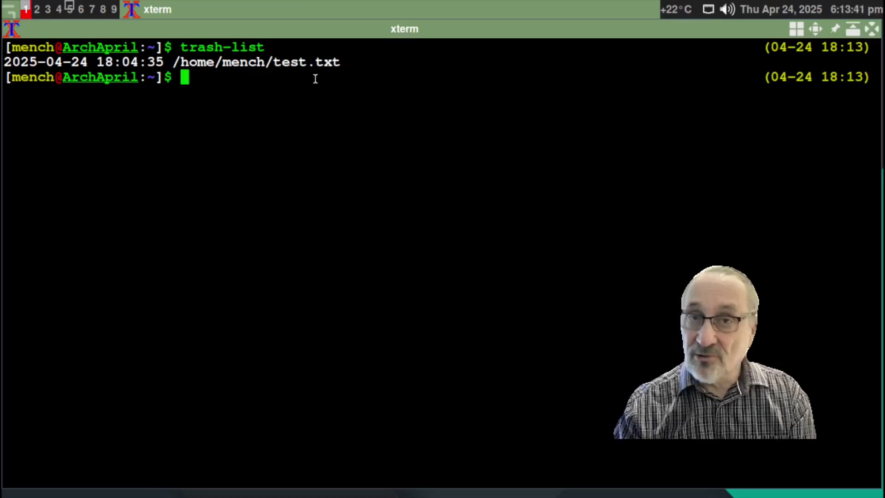
Restore test.txt from the trash with trash-restore, choosing entry 0
text(trash-)
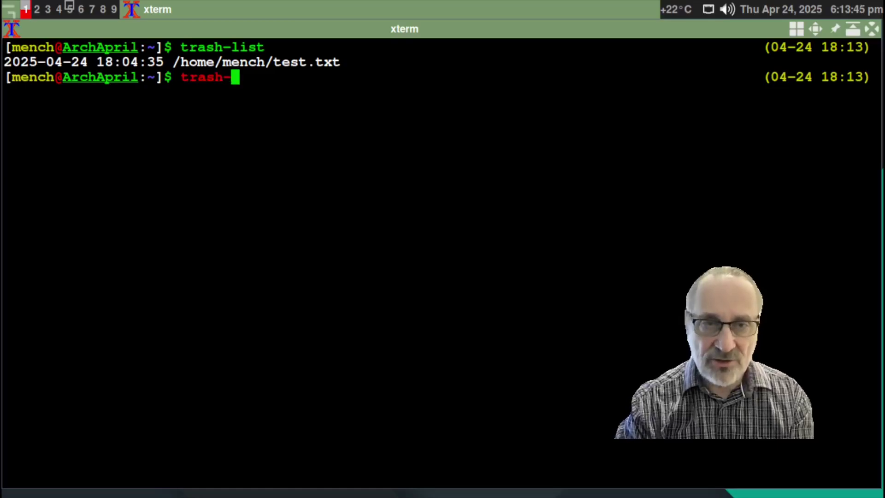
text(restore)
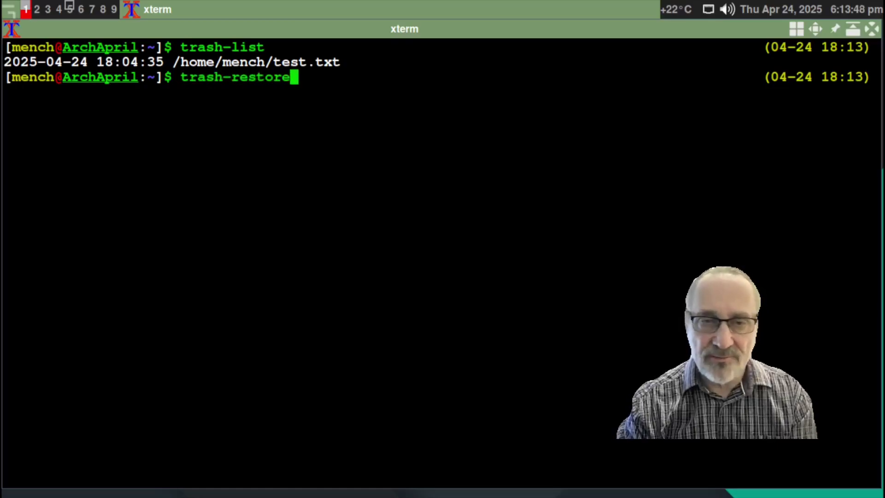
key(Return)
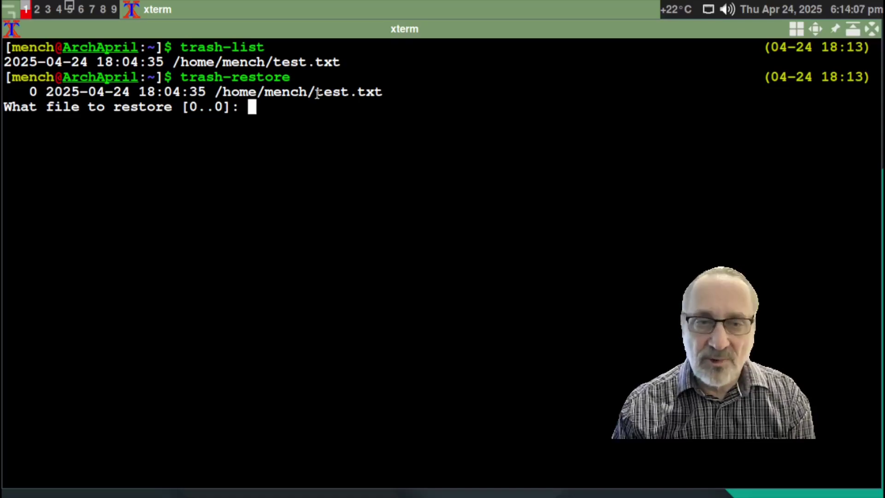
drag(318, 92, 386, 92)
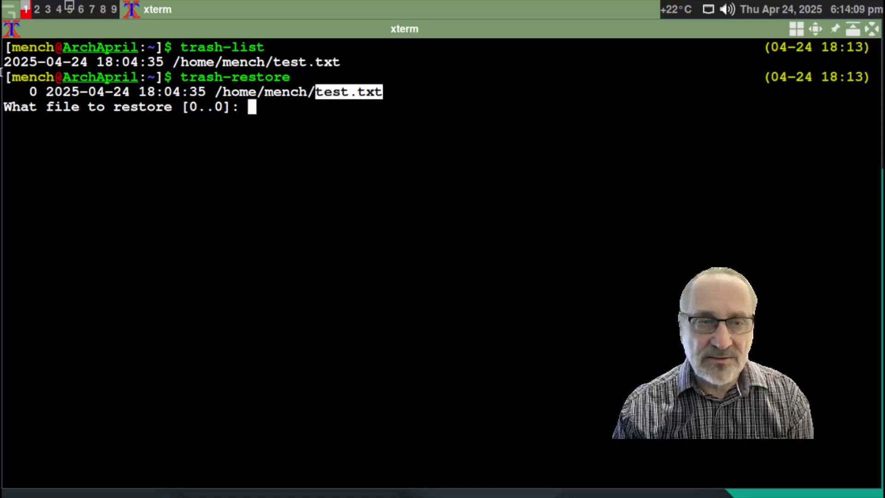
drag(20, 92, 37, 92)
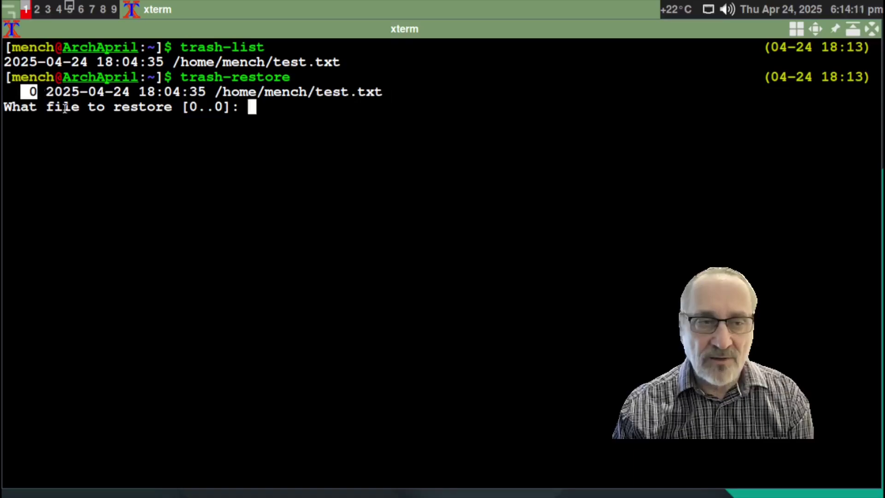
click(273, 113)
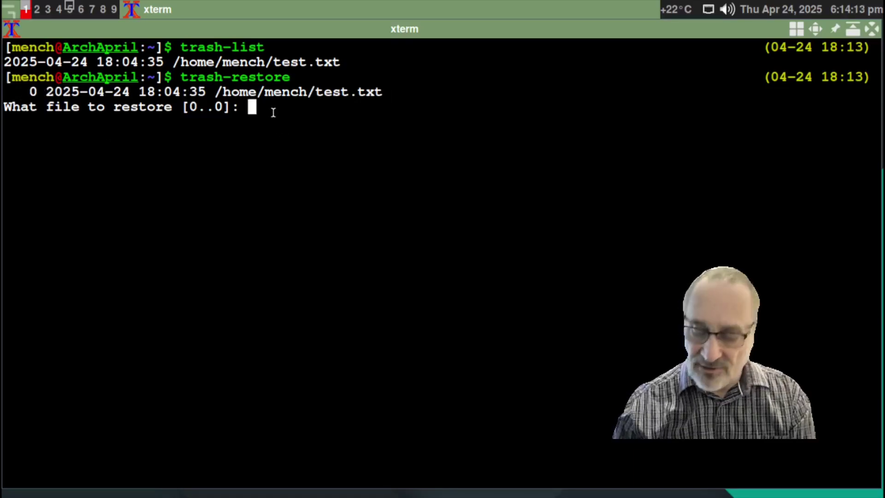
text(0)
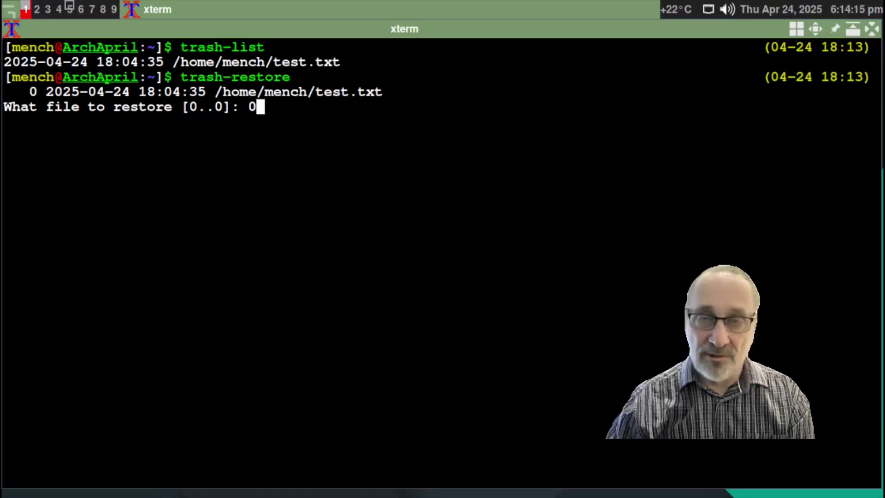
key(Return)
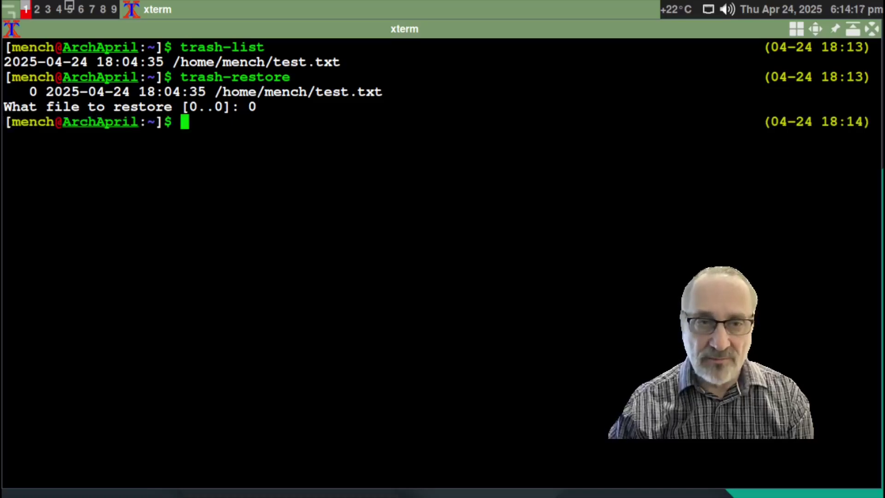
Check the restore with trash-list, and look for test.txt by running ls in the cleared terminal
text(trash)
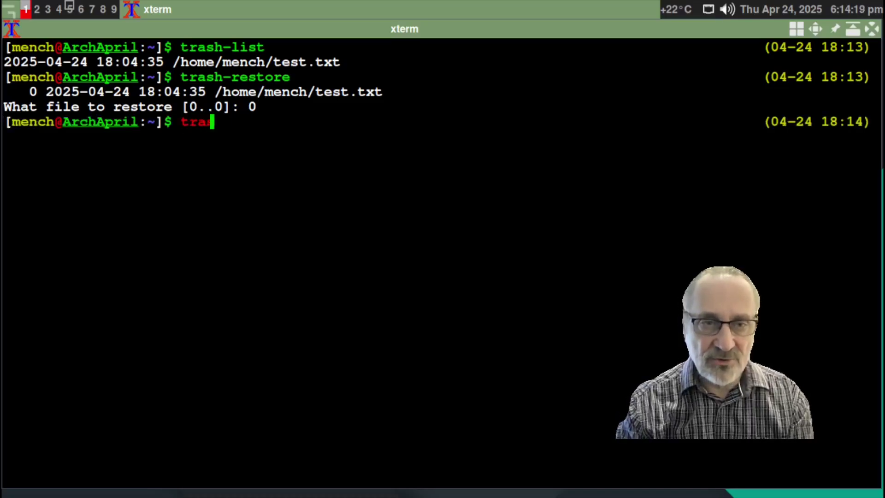
text(-list)
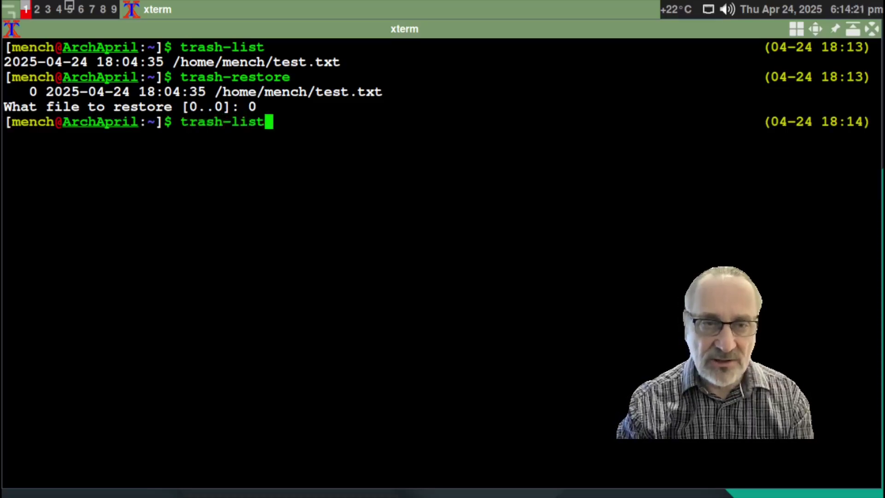
key(Return)
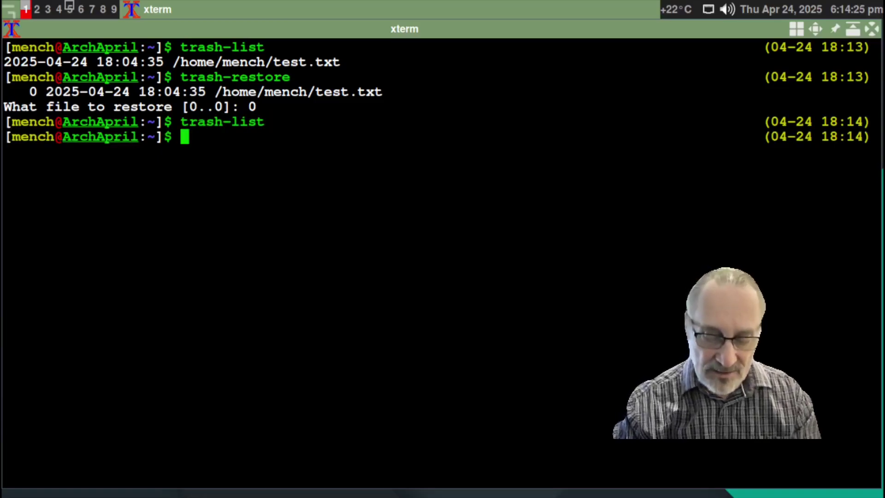
key(ctrl+l)
text(ls)
key(Return)
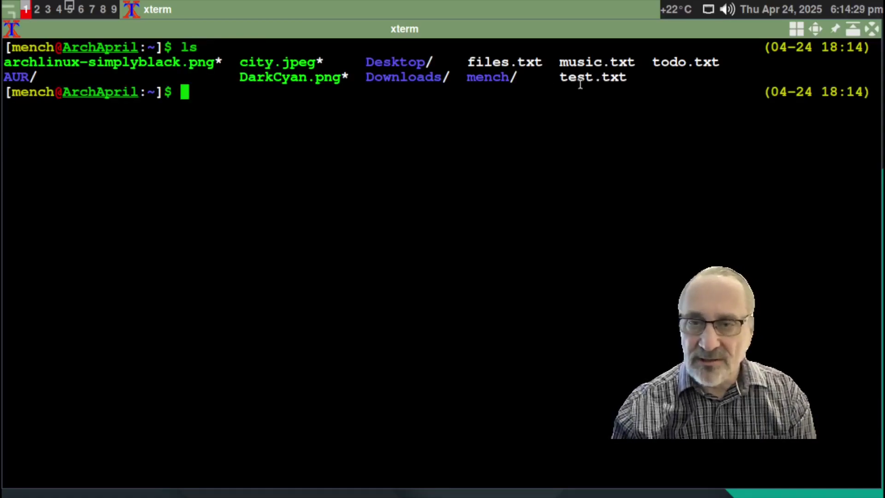
drag(560, 77, 628, 77)
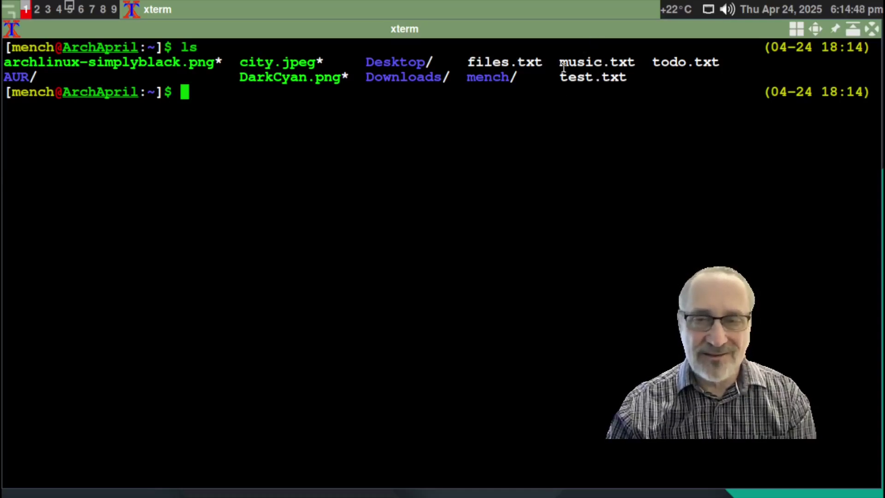
Move music.txt to the trash with trash-put music.txt
drag(556, 62, 635, 62)
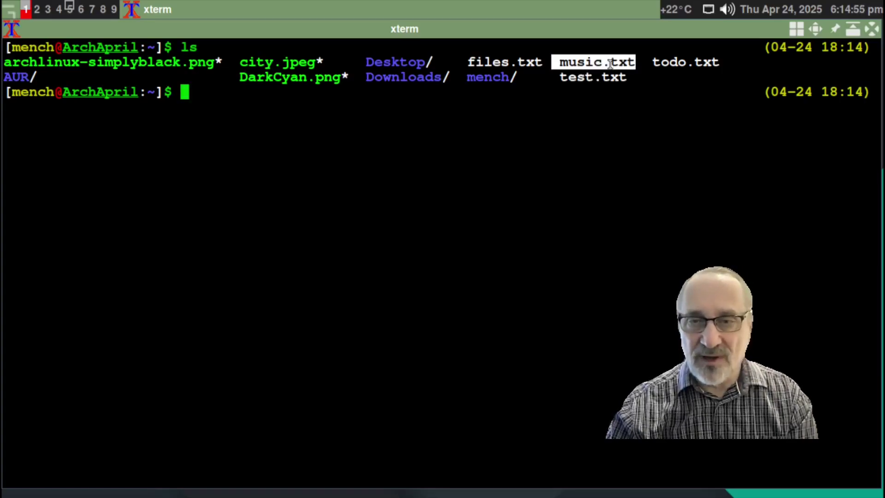
click(358, 104)
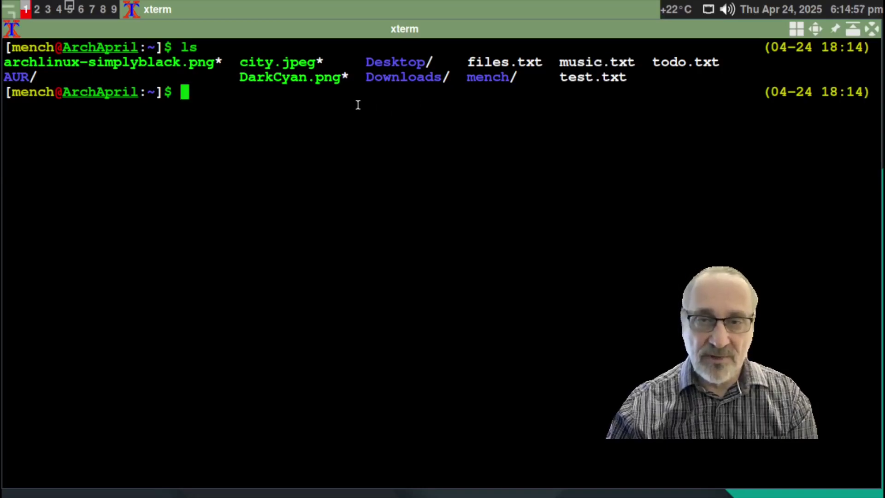
text(trash-)
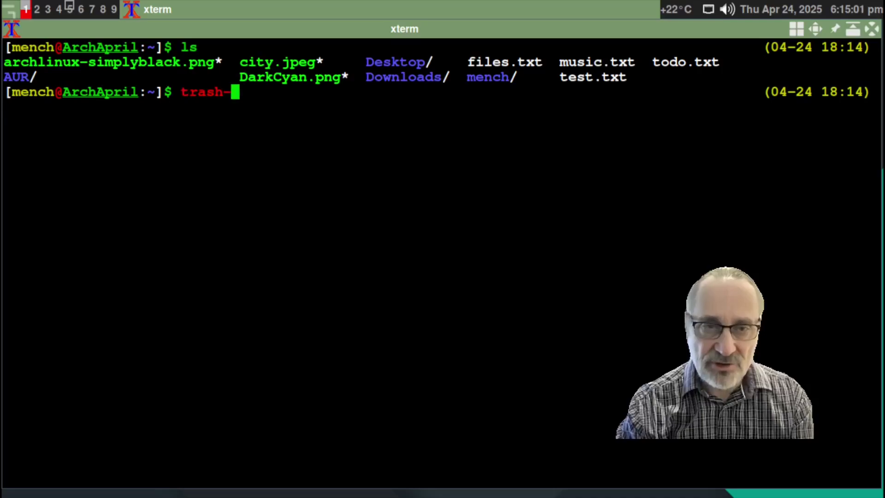
text(put mu)
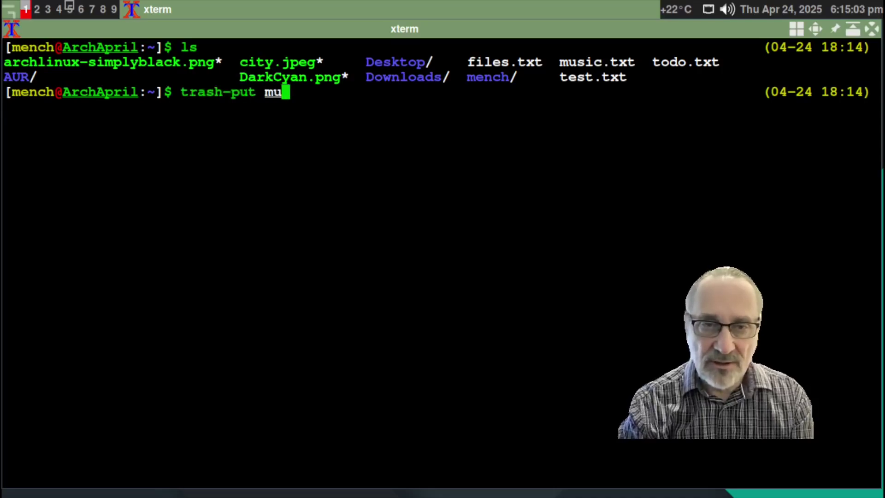
text(s)
key(Tab)
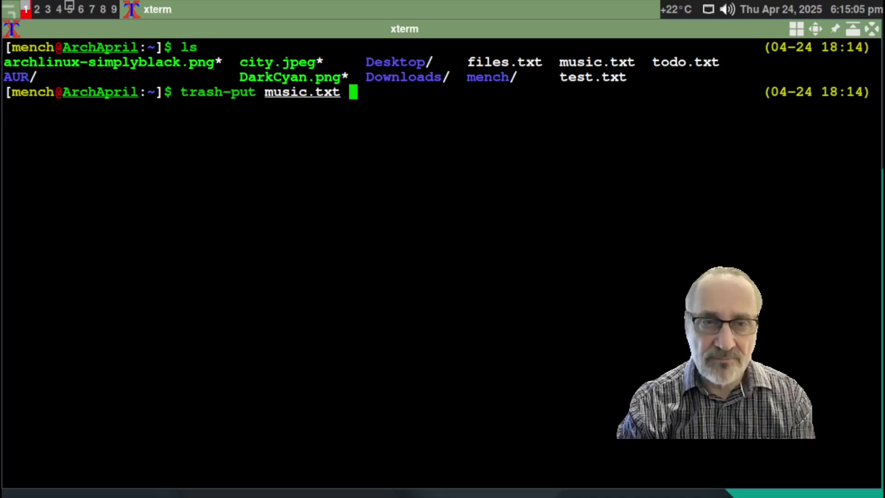
key(Return)
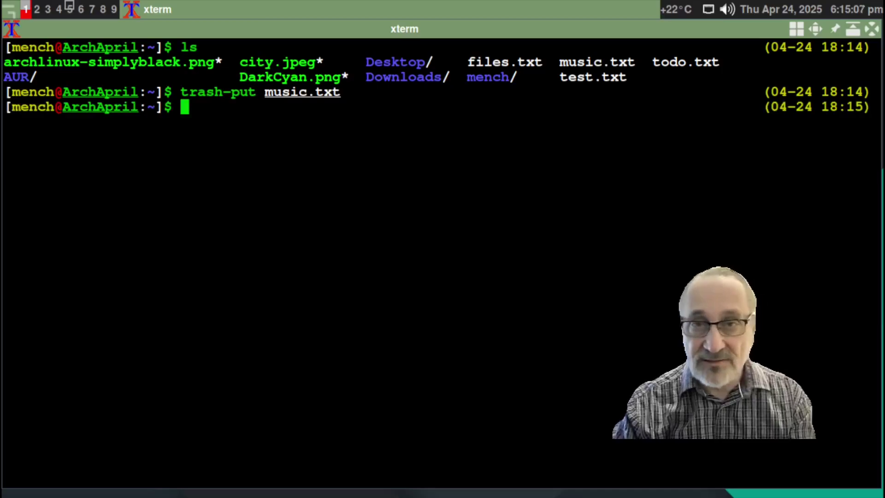
List the trashed files with trash-list and view the Trash folder in the file manager on workspace 5
text(t)
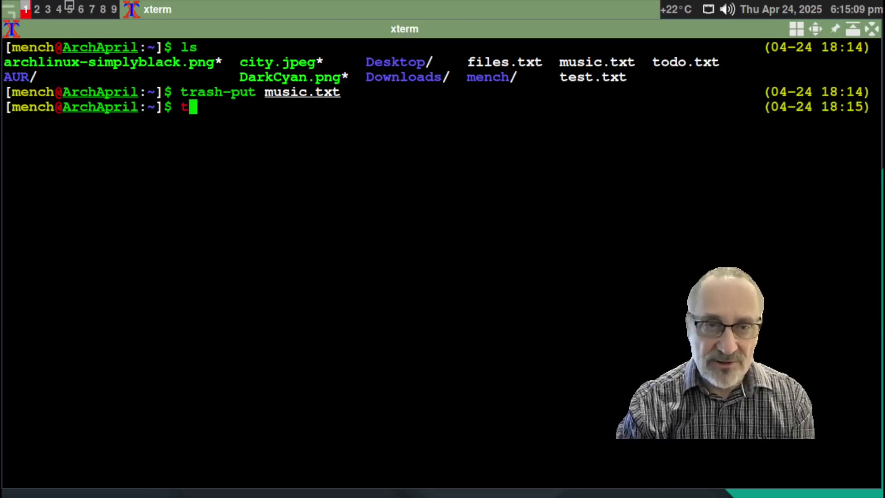
text(rash-list)
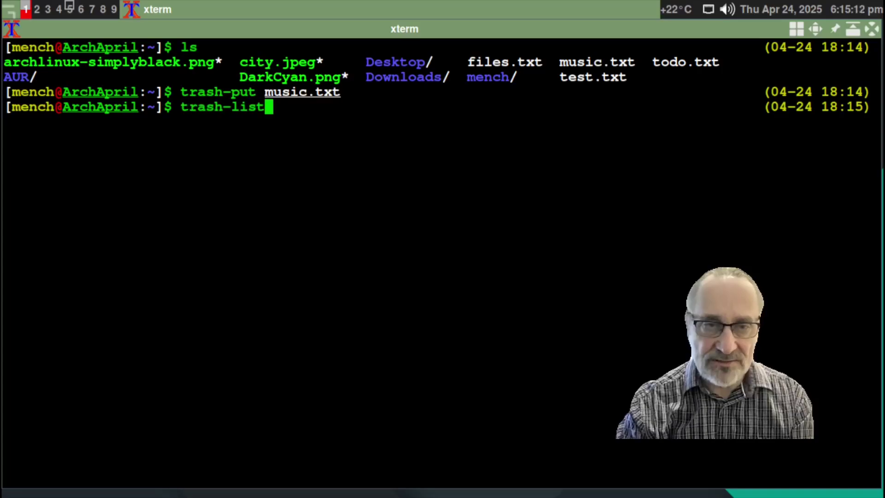
key(Return)
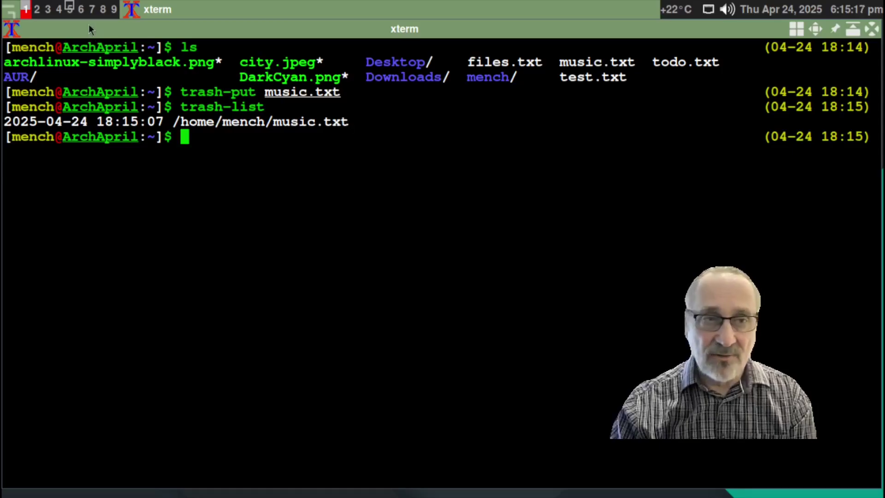
click(71, 9)
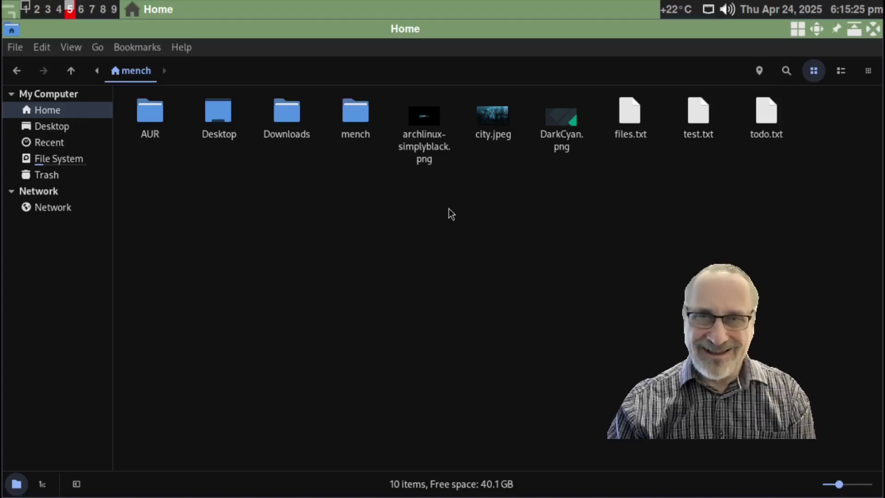
click(47, 175)
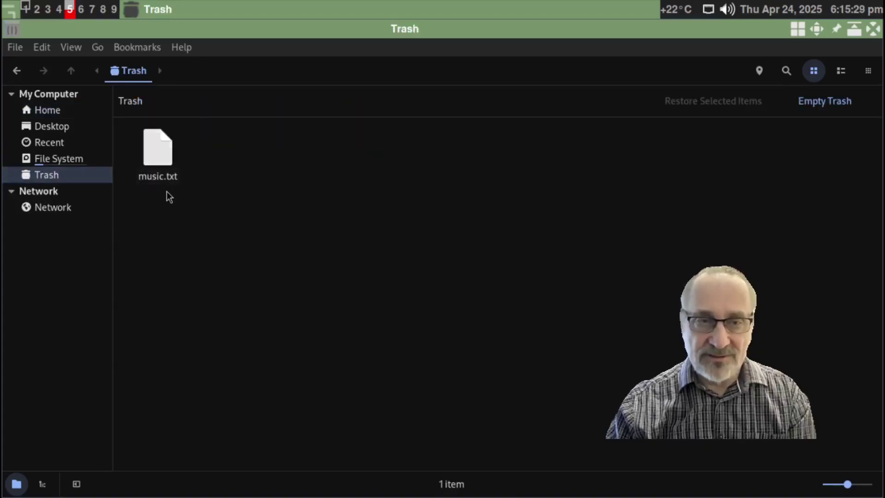
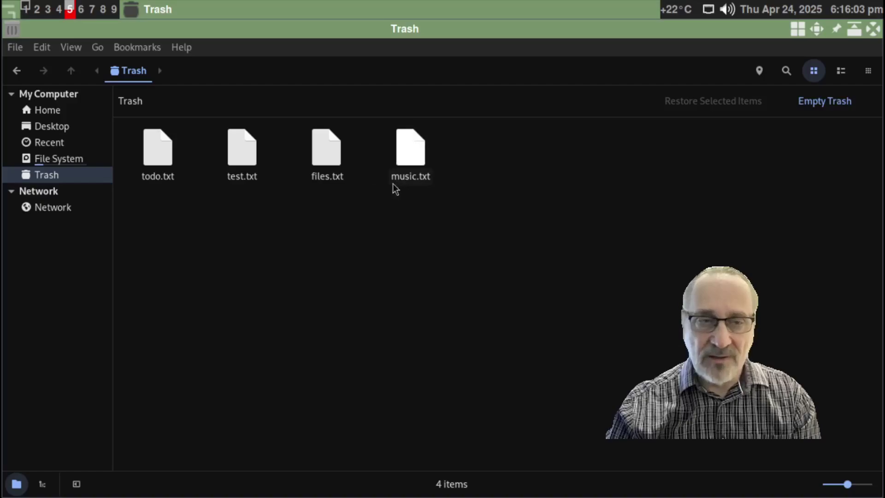
Return to the terminal on workspace 1, clear it, and list the home folder's contents with ls
click(27, 10)
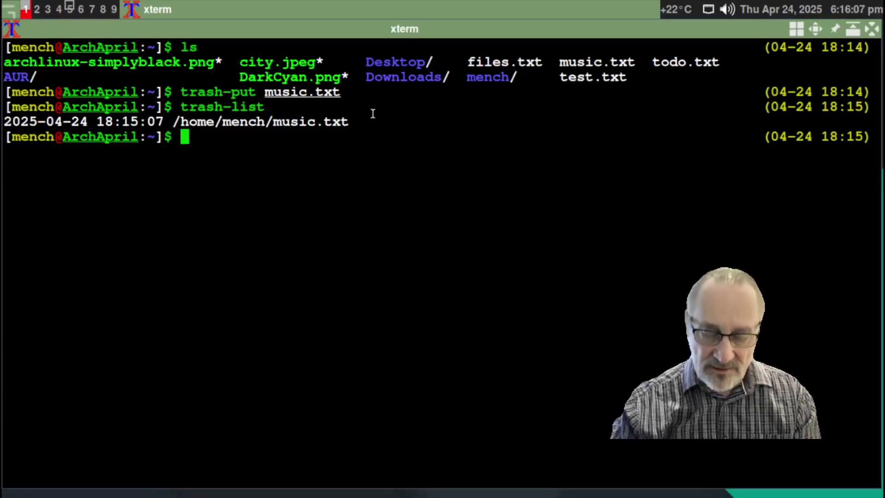
key(ctrl+l)
text(ls)
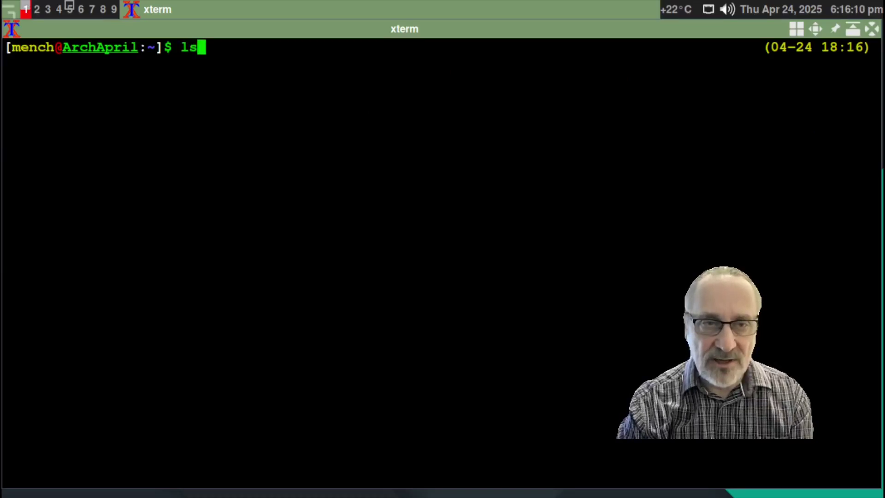
key(Return)
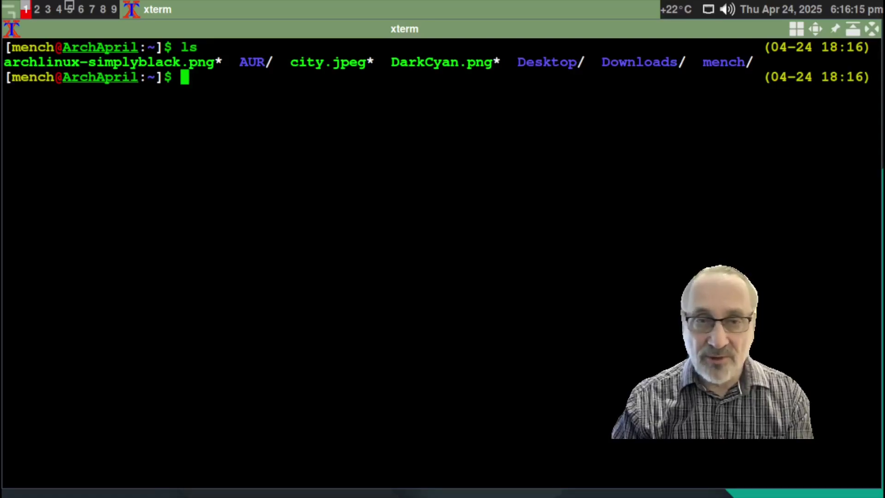
Clear the terminal and list all files currently in the trash with trash-list
key(ctrl+l)
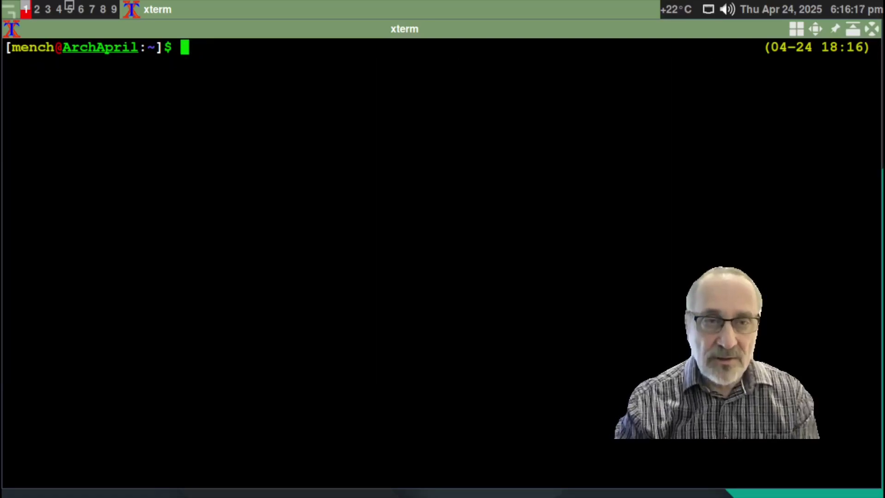
text(tr)
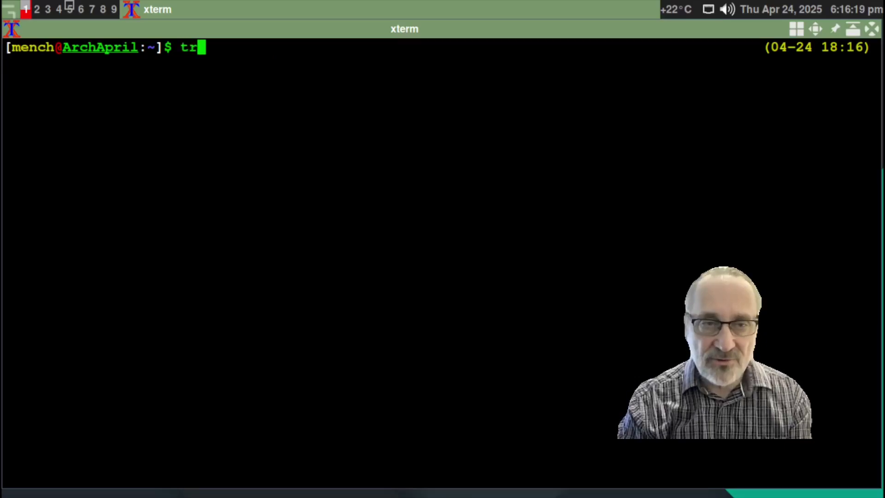
text(ash-list)
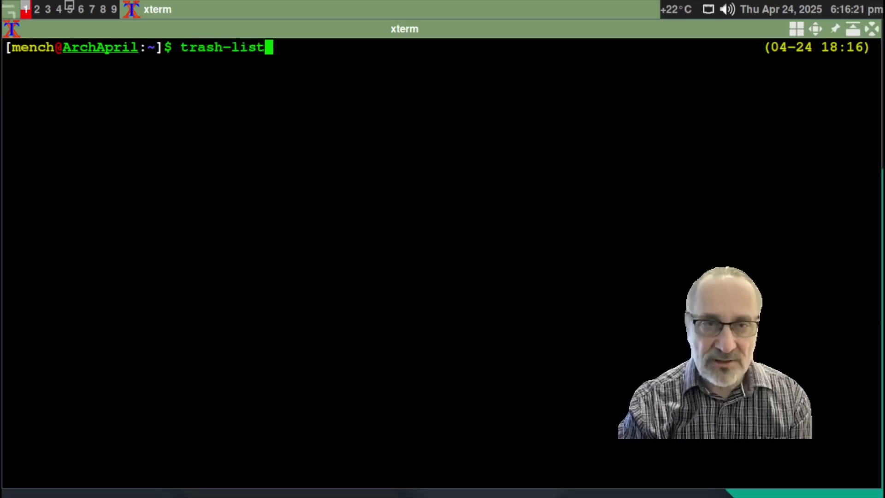
key(Return)
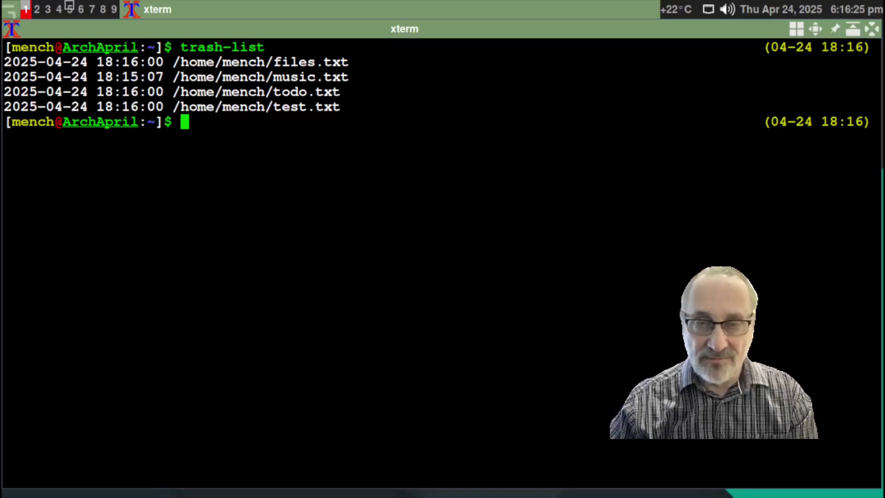
Clear the terminal and display the trash-cli help with trash -h to review the available commands
text(tras)
key(ctrl+u)
key(ctrl+l)
text(trash -h)
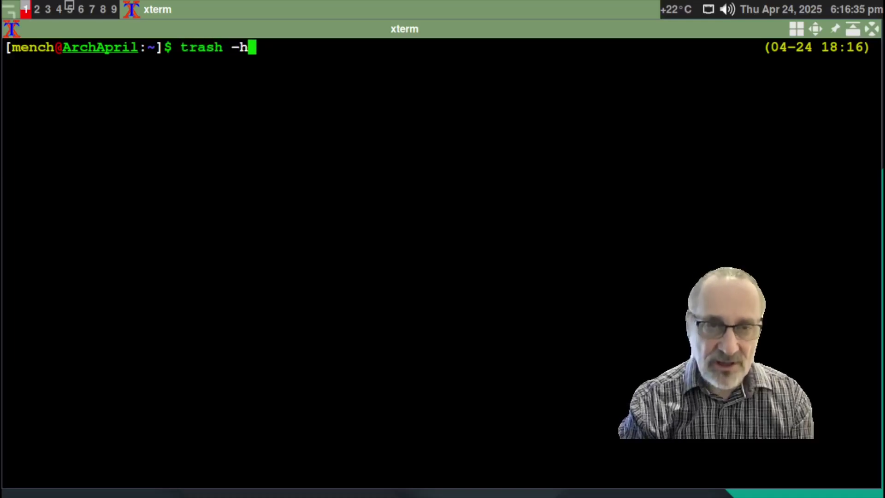
key(Return)
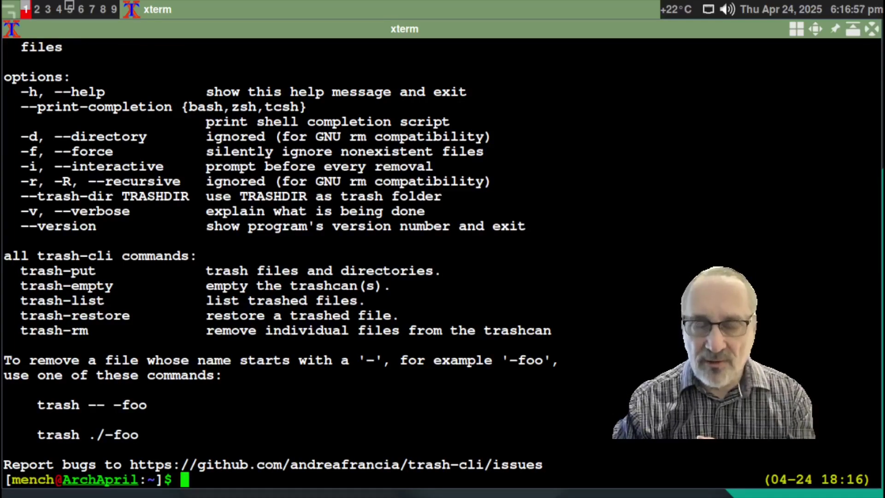
Clear the terminal and restore todo.txt from the trash with trash-restore, choosing entry 2
key(ctrl+l)
text(trash-restore)
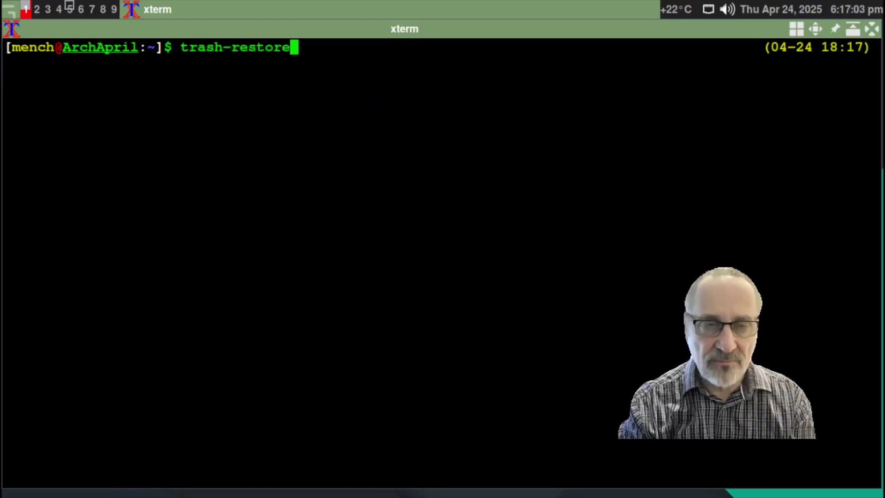
key(Return)
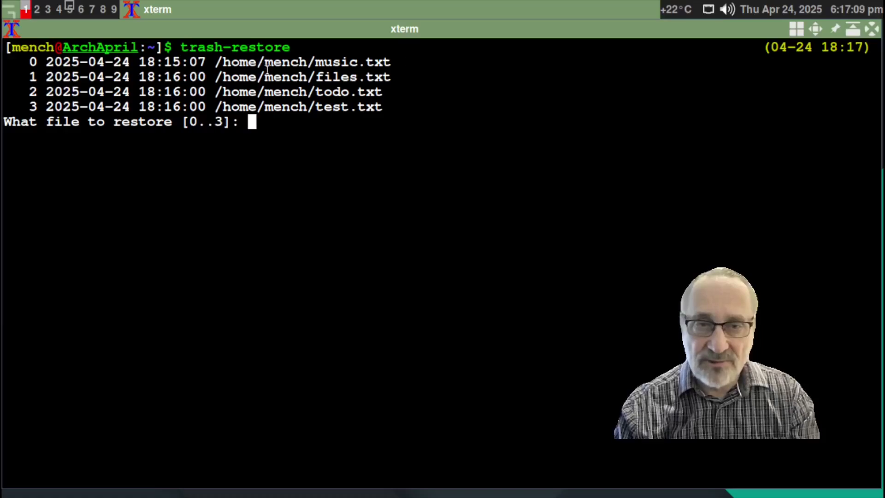
drag(312, 90, 389, 90)
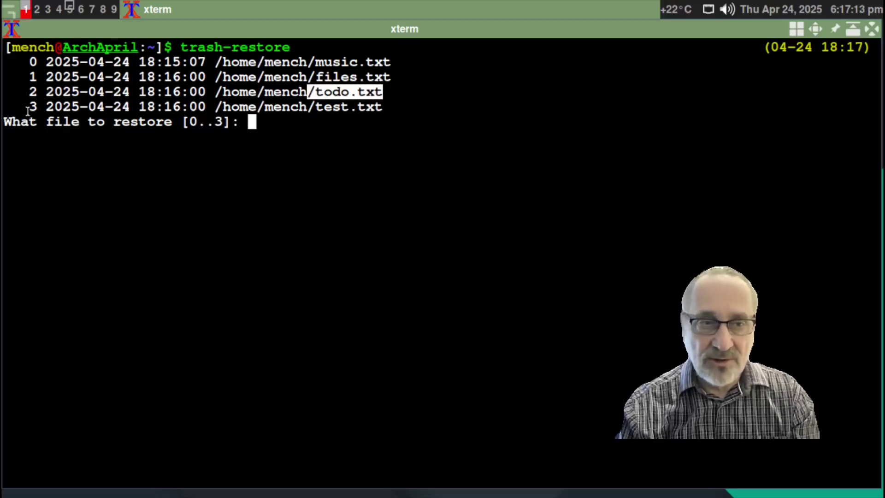
drag(23, 92, 37, 94)
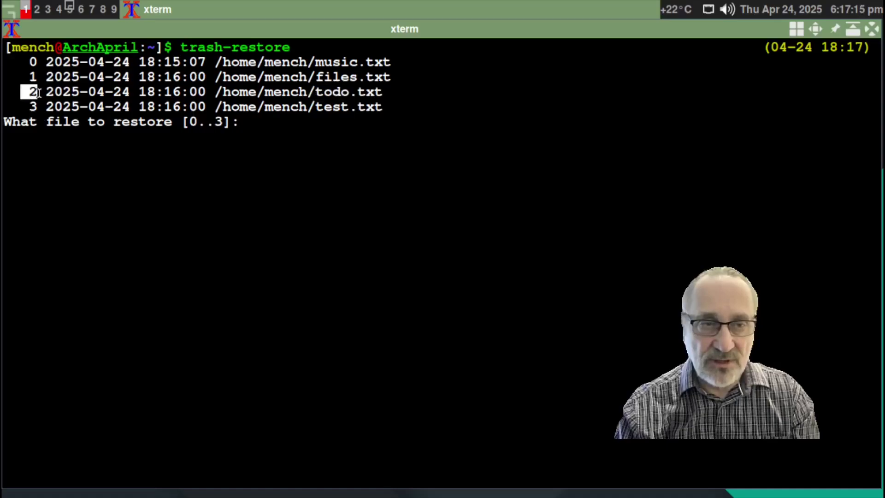
click(259, 123)
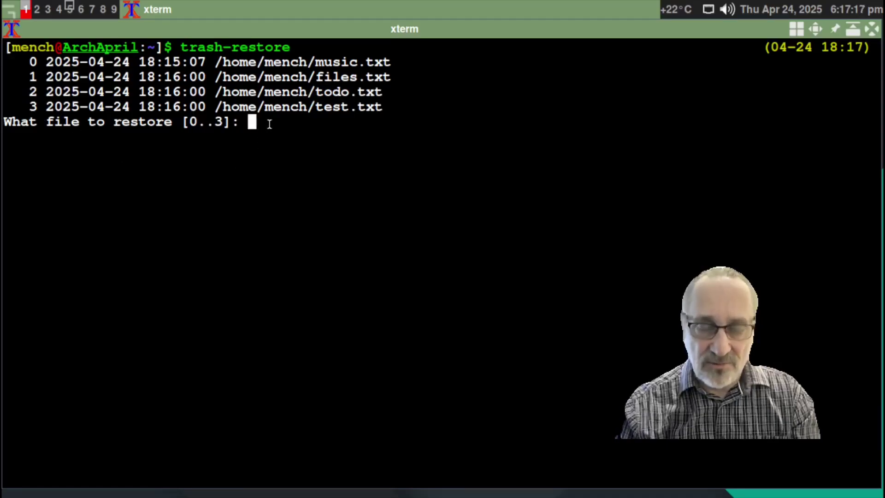
text(2)
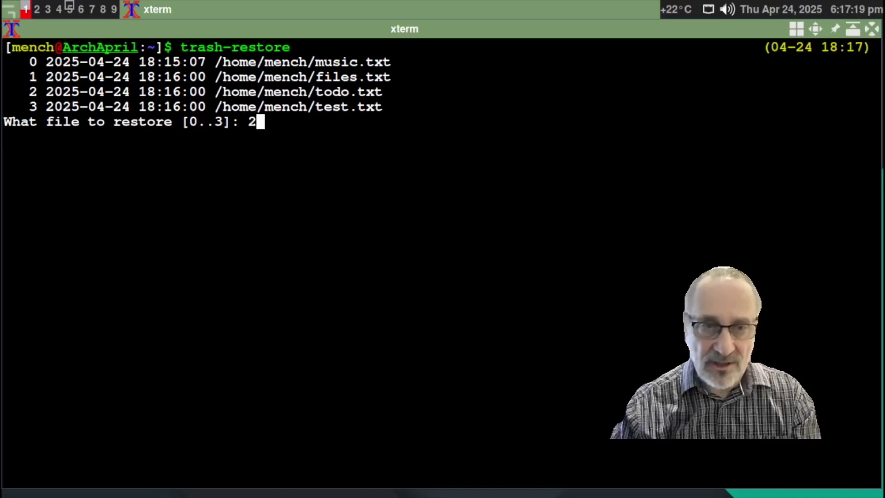
key(Return)
List the remaining trashed files with trash-list, and check the home folder for todo.txt with ls on a cleared terminal
text(trash-list)
key(Return)
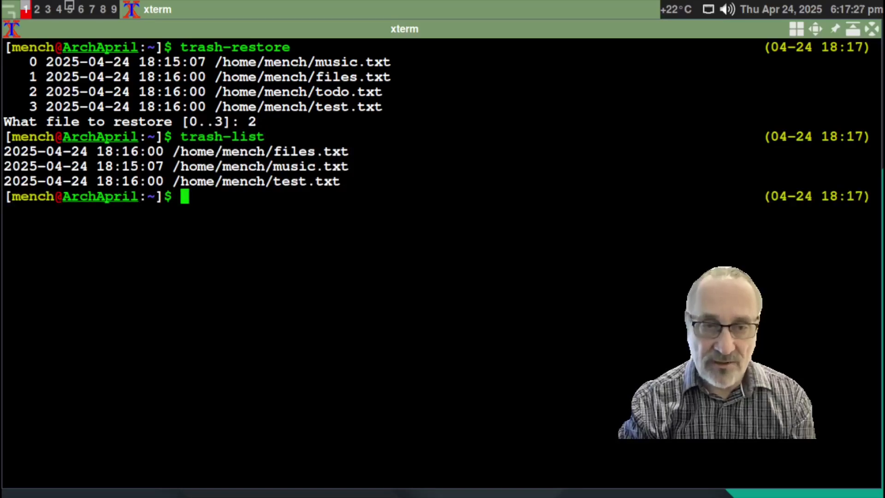
key(ctrl+l)
text(ls)
key(Return)
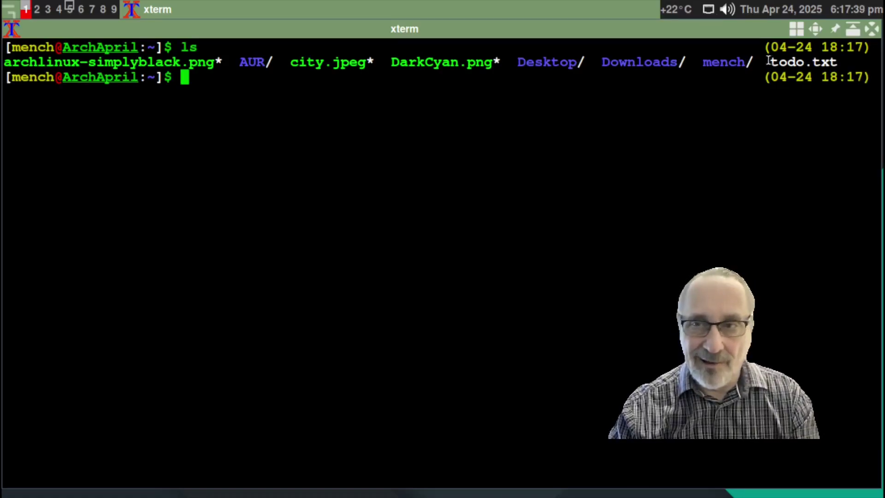
drag(763, 61, 839, 61)
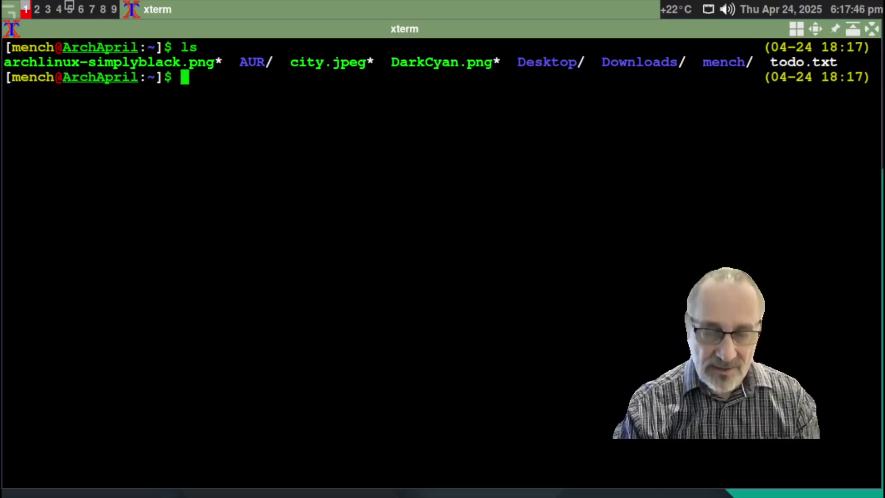
Clear the terminal and display the trash -h help again, highlighting the trash-empty and trash-rm commands
key(ctrl+l)
text(trash -)
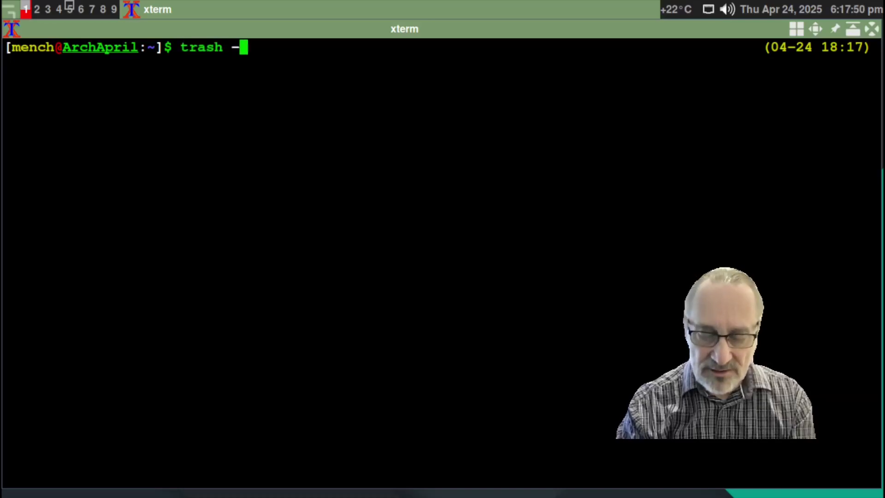
text(h)
key(Return)
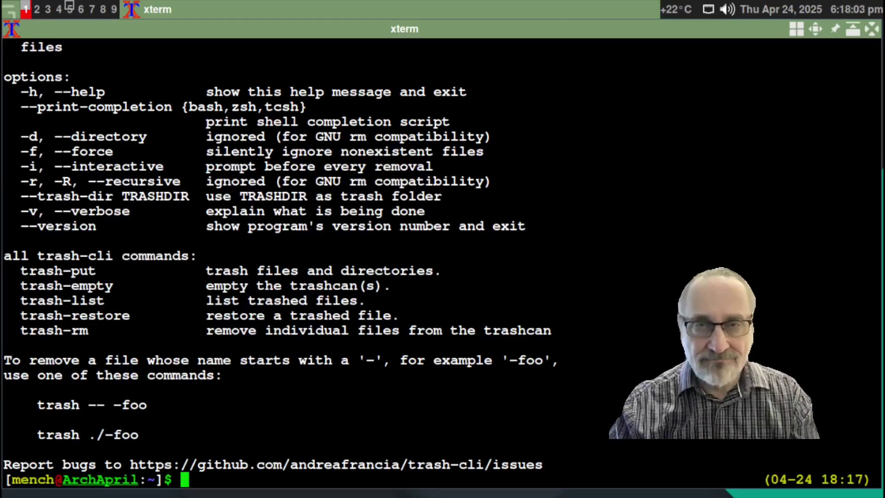
drag(14, 286, 121, 285)
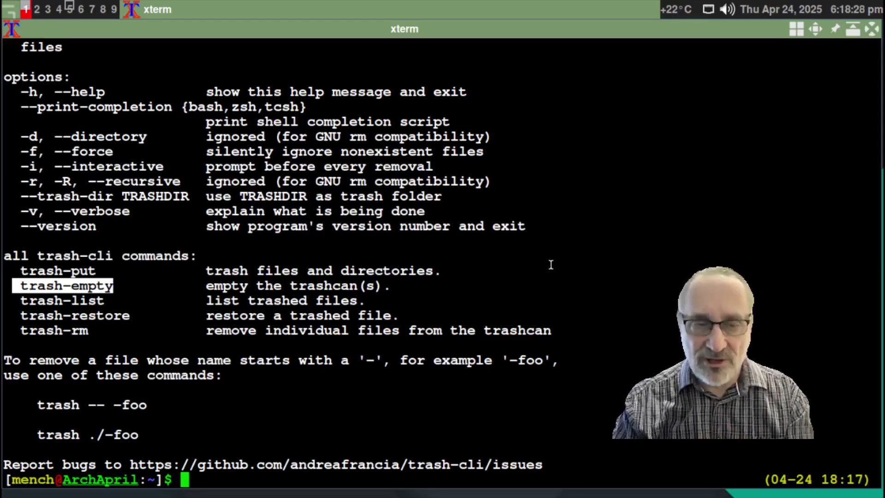
drag(89, 331, 20, 331)
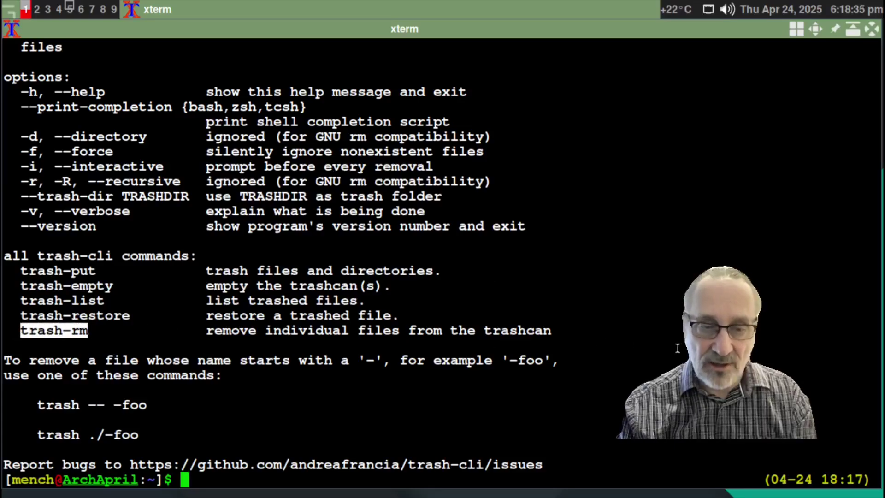
List the trashed files on a cleared terminal and write trash-empty at the prompt without running it
key(ctrl+l)
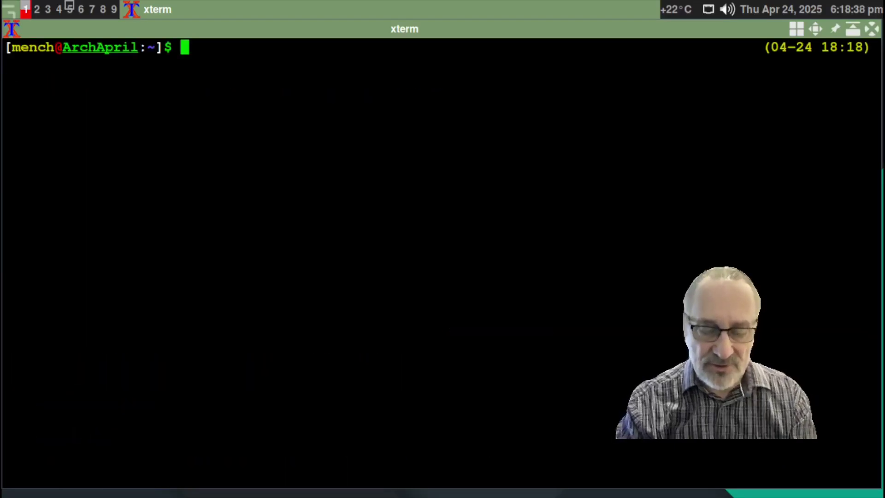
text(trash-list)
key(Return)
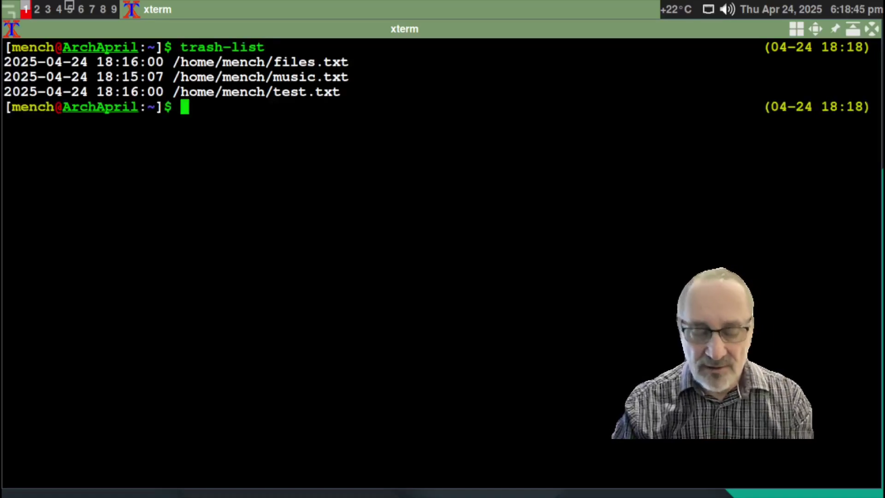
text(trash)
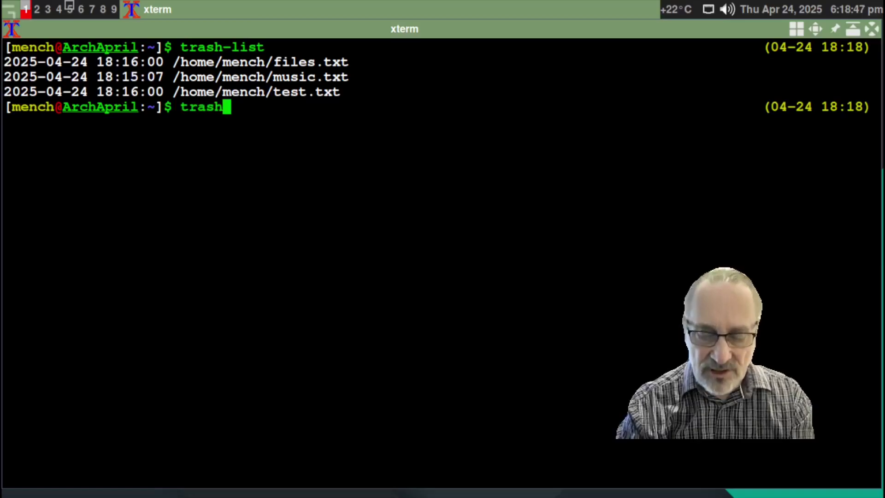
text(-empty)
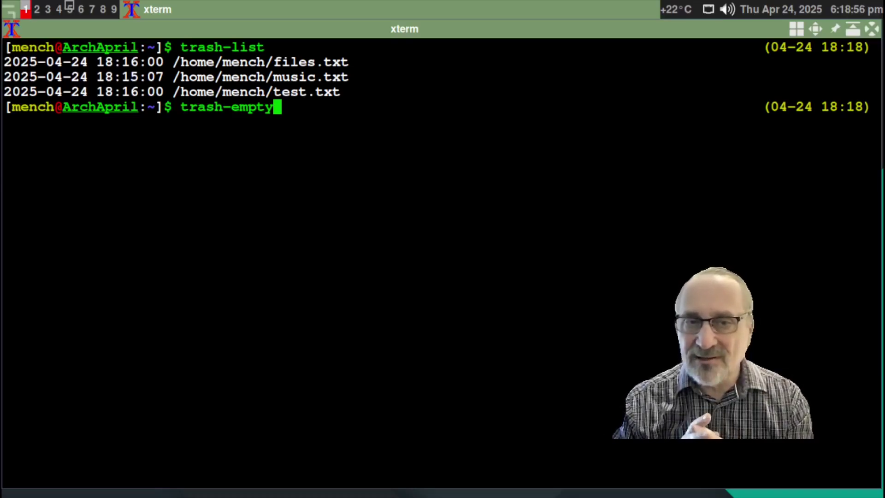
Permanently remove music.txt from the trash with trash-rm
text(trash-)
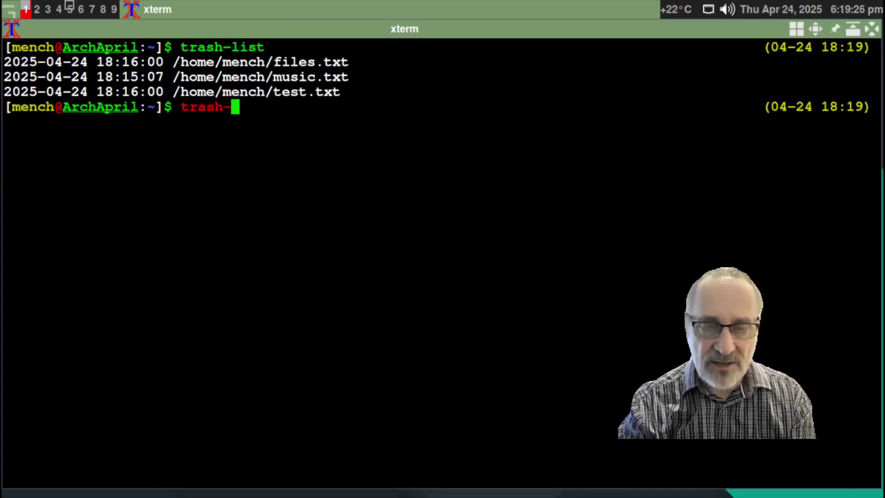
text(rm music)
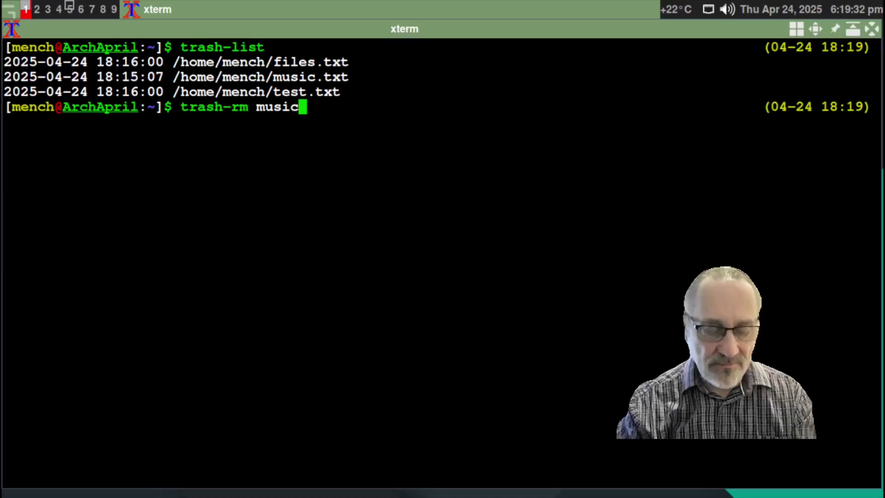
key(Tab)
text(.txt)
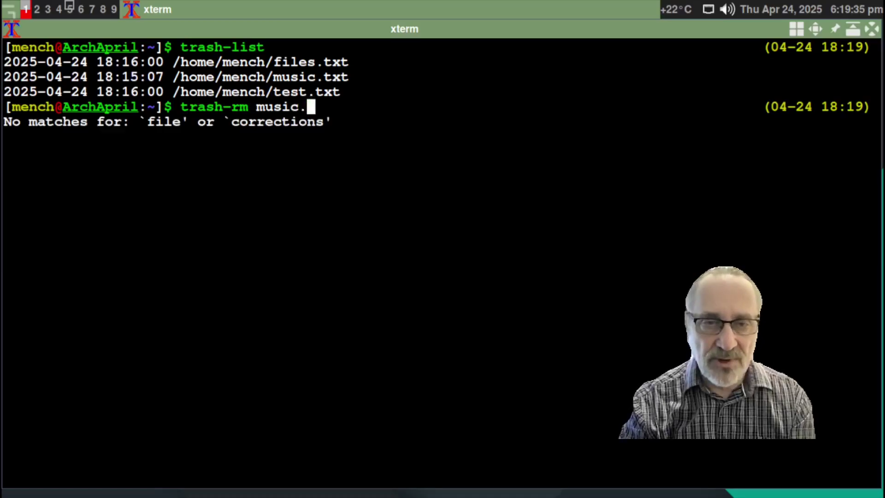
key(Return)
Check the remaining trash contents with trash-list, then clear the terminal
text(trash-list)
key(Return)
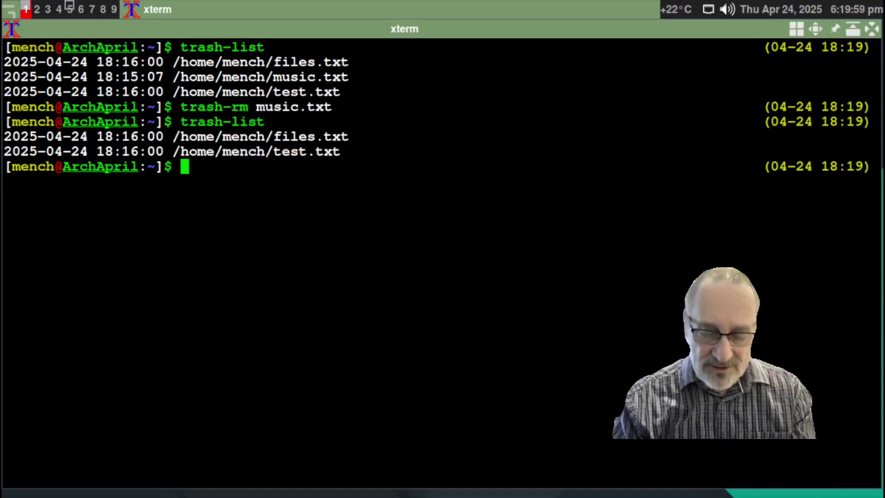
key(ctrl+l)
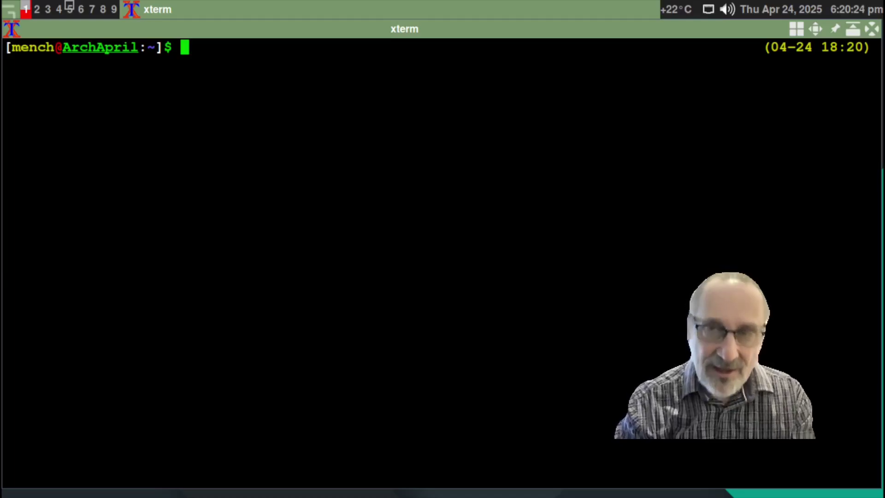
text(vim)
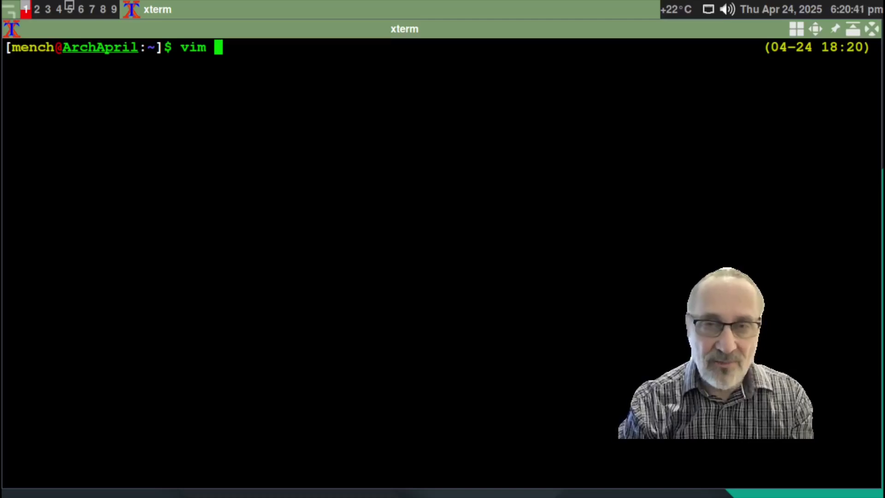
key(BackSpace)
key(BackSpace)
key(BackSpace)
key(BackSpace)
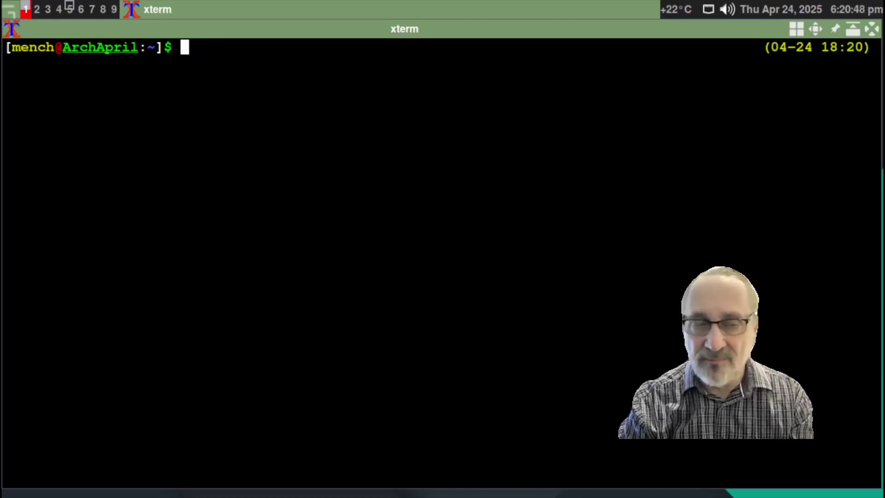
text(rm -)
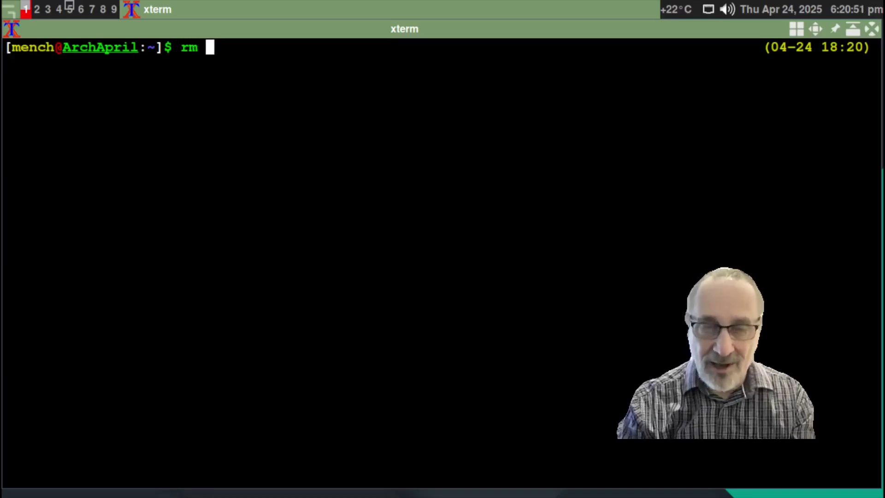
text(f)
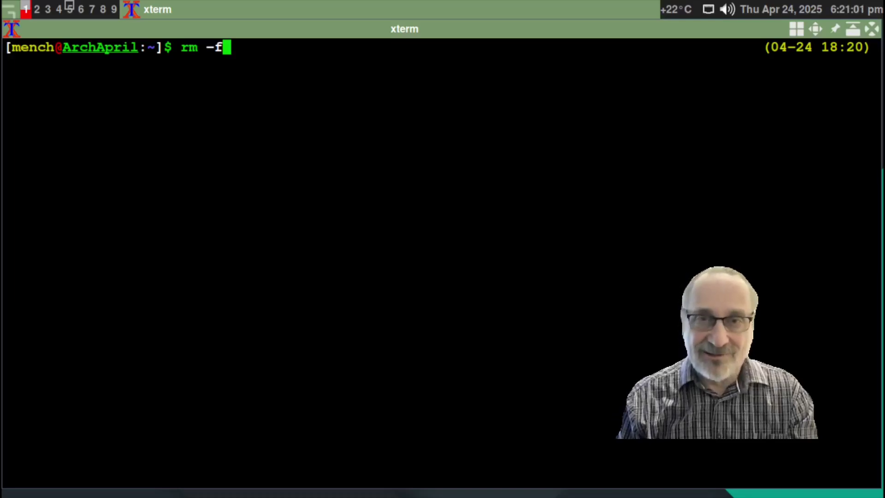
key(BackSpace)
key(BackSpace)
key(BackSpace)
key(BackSpace)
key(BackSpace)
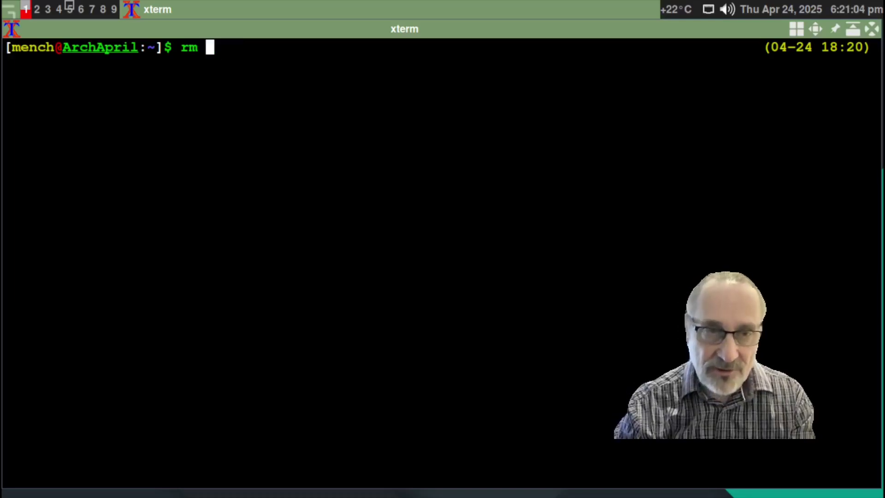
Open .zshrc in vim and go to the end of its alias section
text(vim .zshrc)
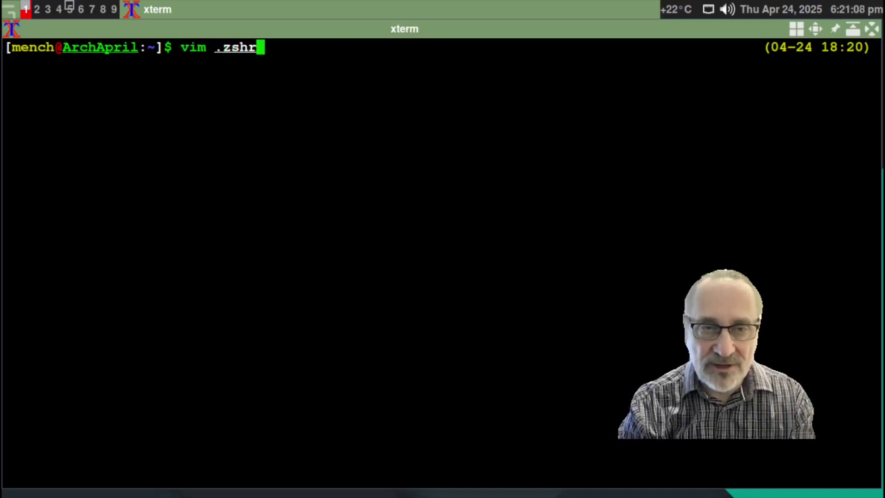
key(Return)
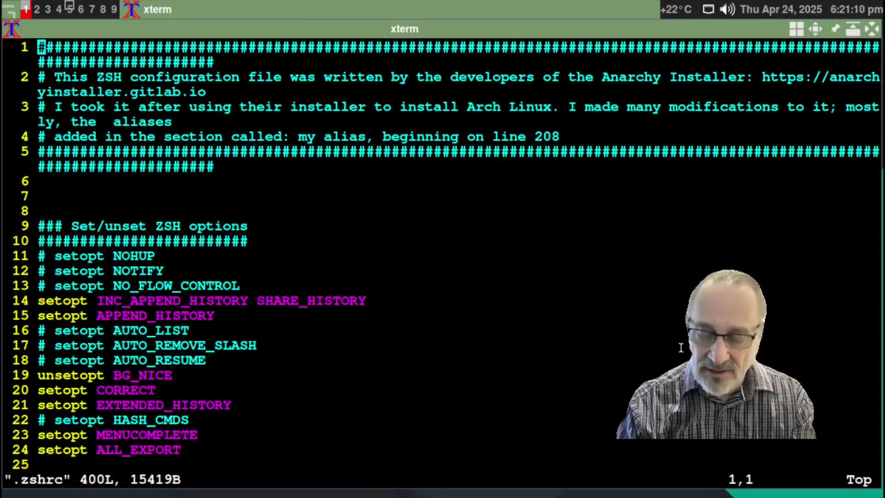
scroll(681, 347, down, 20)
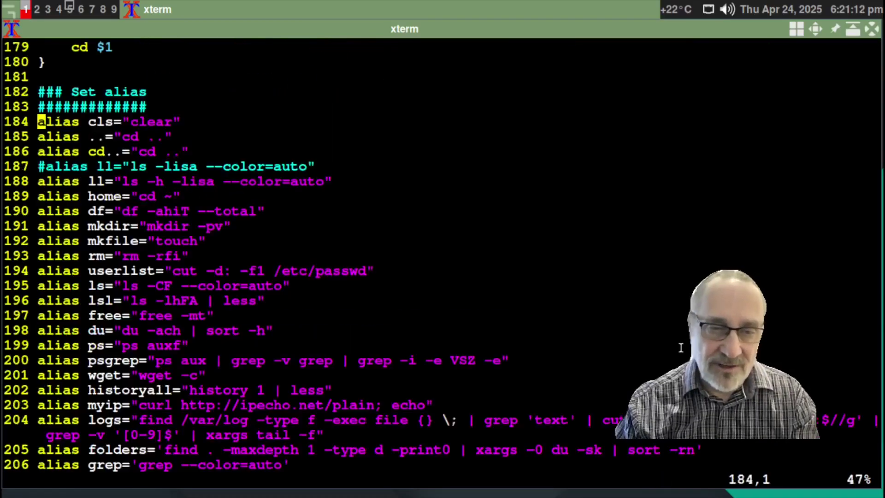
scroll(681, 347, down, 9)
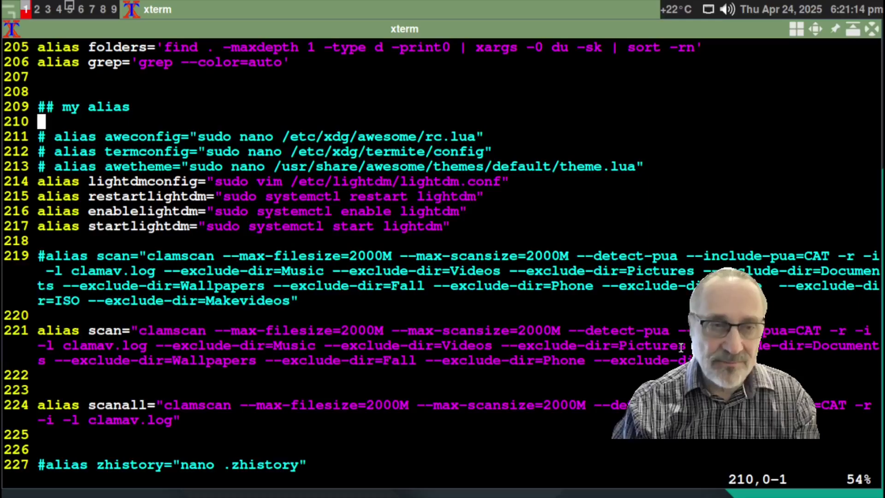
scroll(681, 347, down, 20)
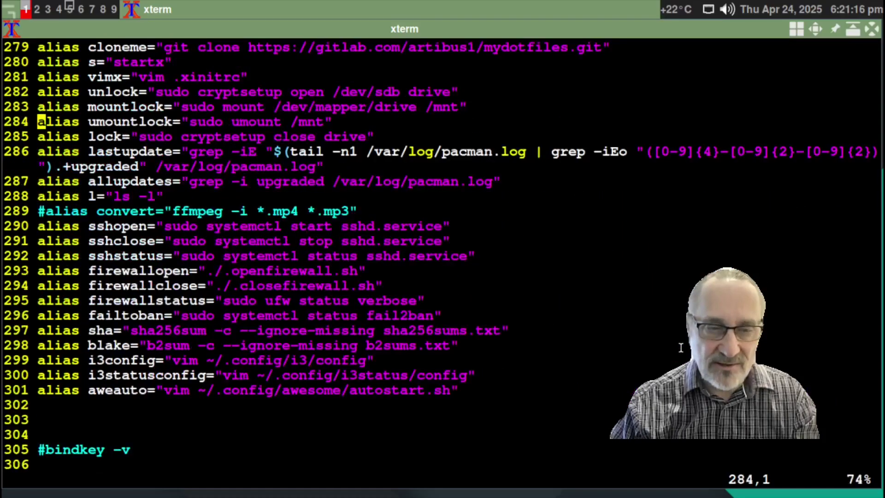
Add the line alias rm="trash-put" directly below the aweauto alias in .zshrc
key(j)
key(j)
key(j)
key(j)
key(j)
key(j)
key(j)
key(j)
key(j)
key(j)
key(j)
key(j)
key(j)
key(j)
key(j)
key(j)
key(j)
key(j)
key(j)
text(kialias r)
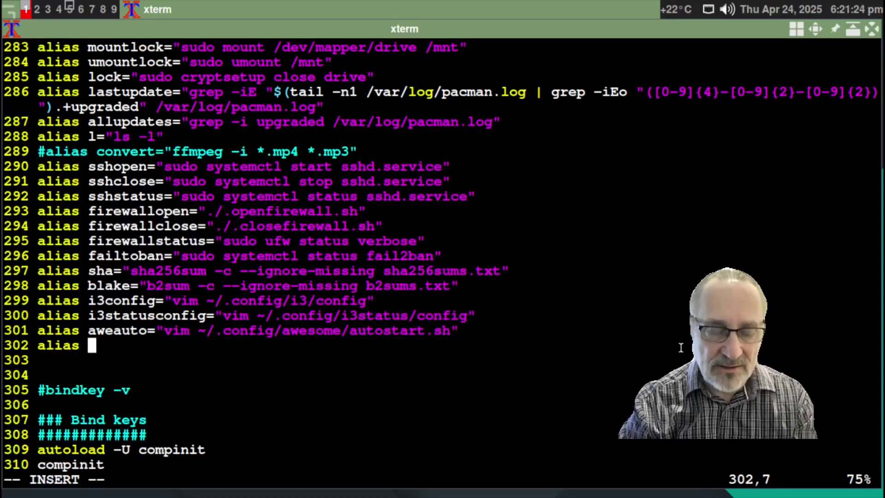
text(m)
text(=)
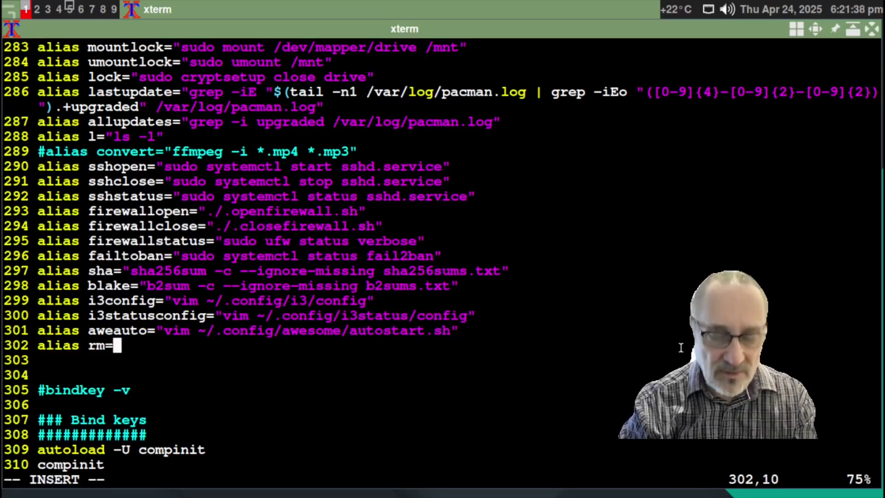
text("trash-)
text(put)
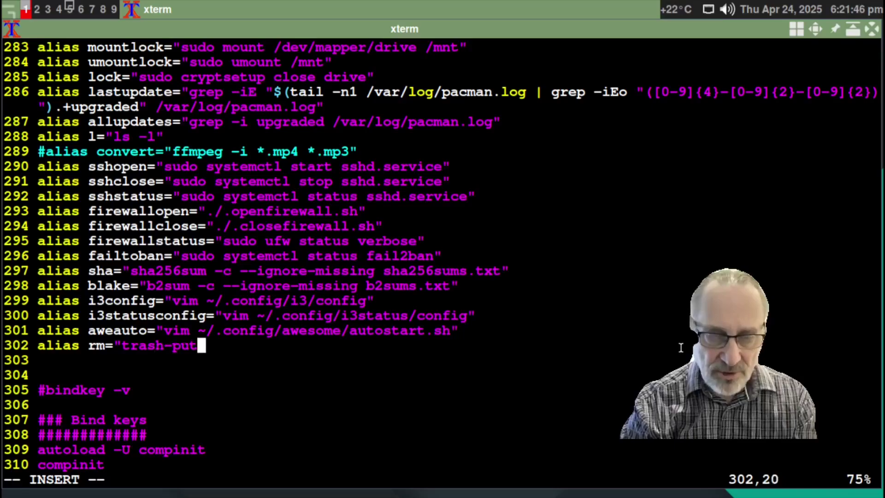
text(")
key(Escape)
Switch vim's colorscheme to evening
text(:)
text(color)
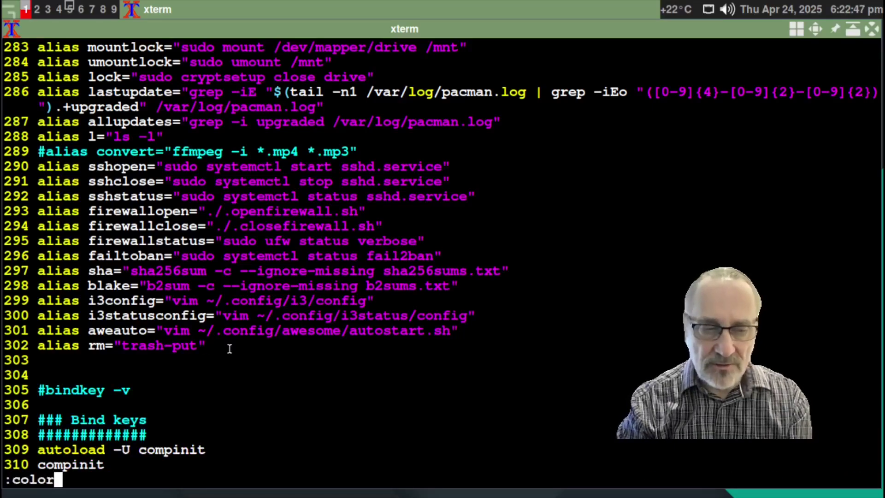
text(scheme evening)
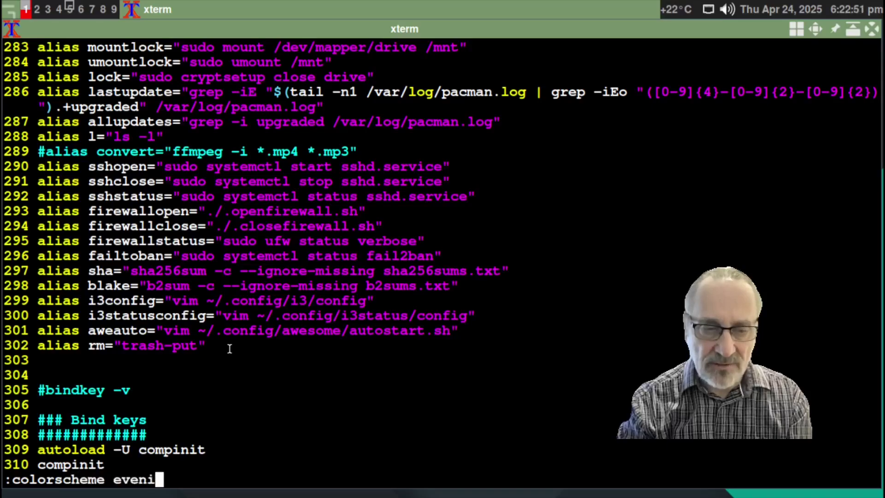
key(Return)
Add the line alias garbage="trash-list" below the rm alias
key(a)
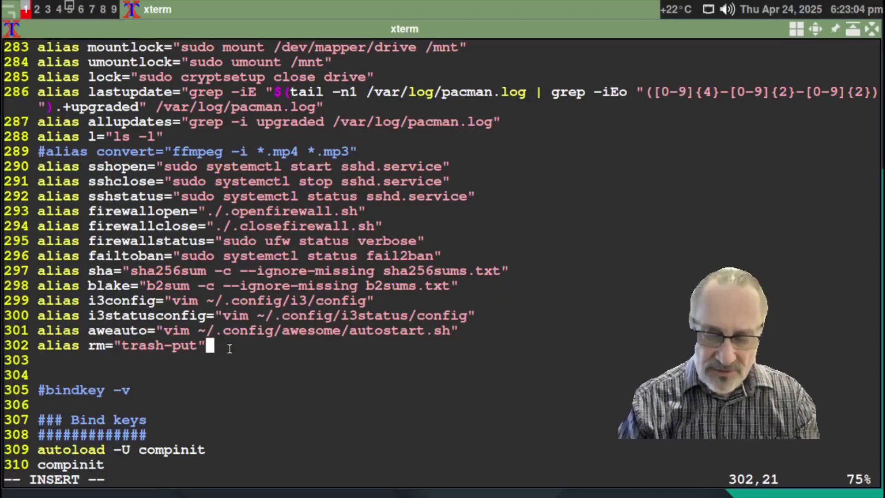
key(Return)
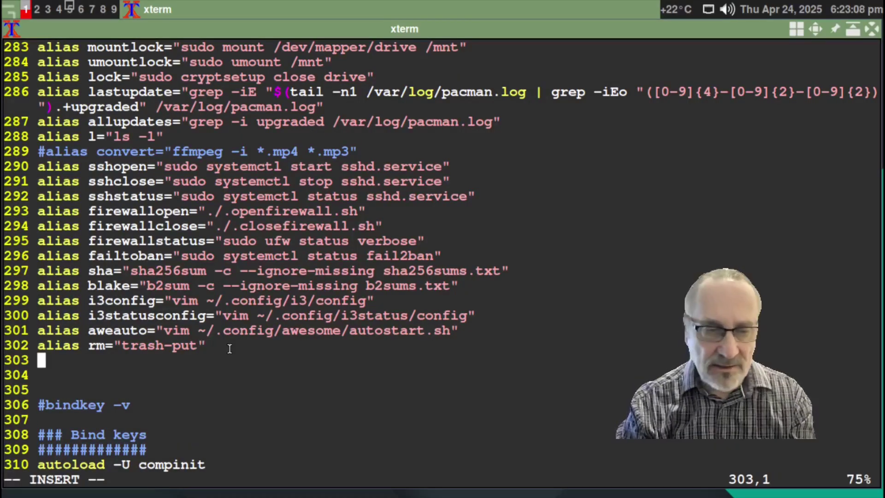
text(alias )
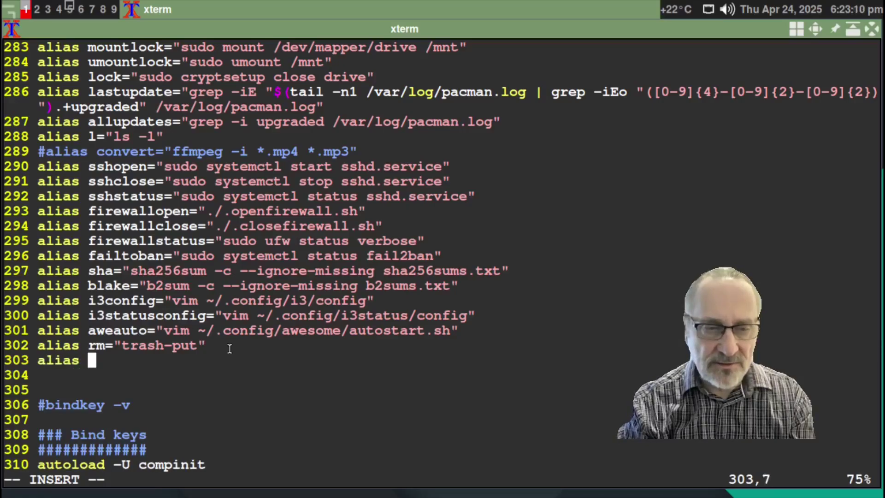
text(garbage=)
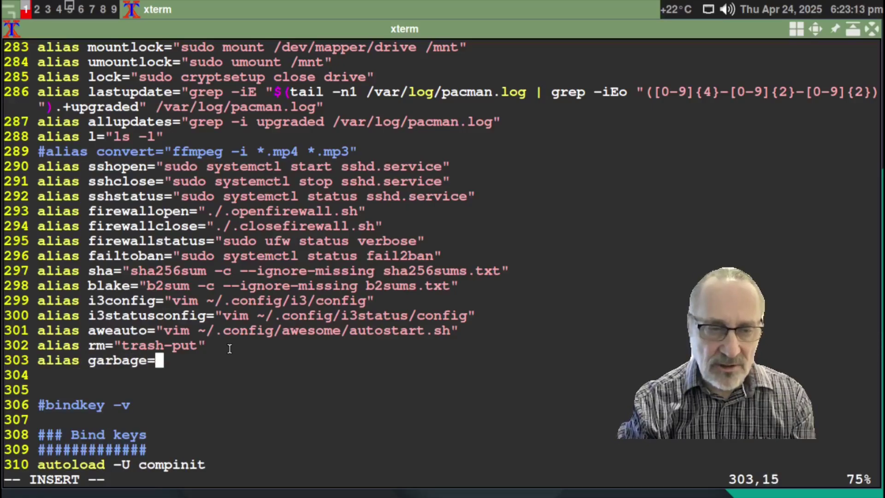
text("trash-)
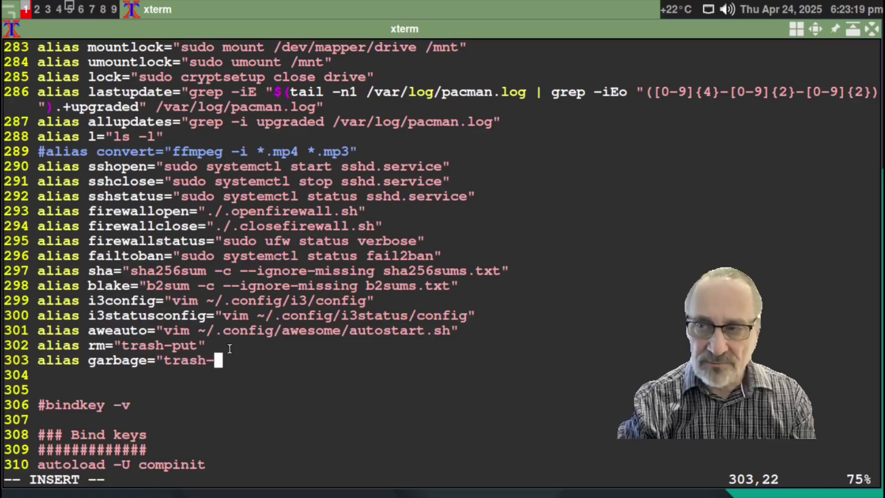
text(list")
Add the line alias restore="trash-restore" below the garbage alias, followed by a new empty line
key(Return)
text(alias restore)
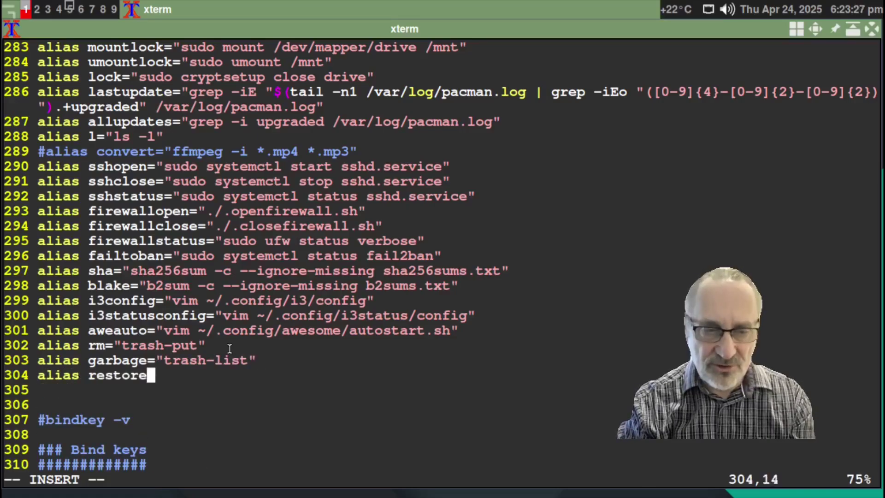
text(="trash)
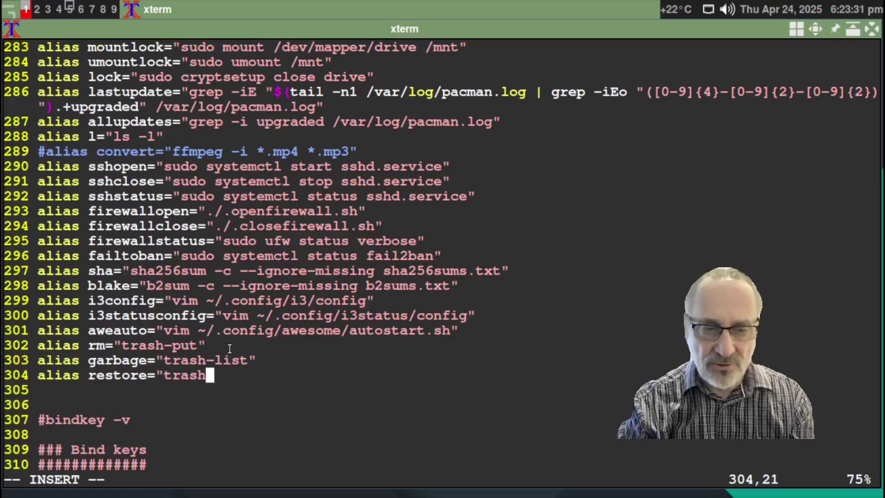
text(-restore)
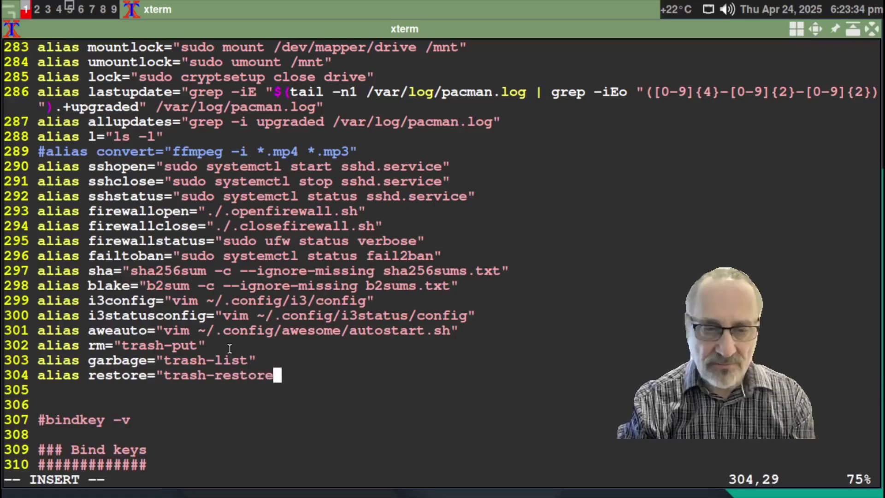
text(")
key(Return)
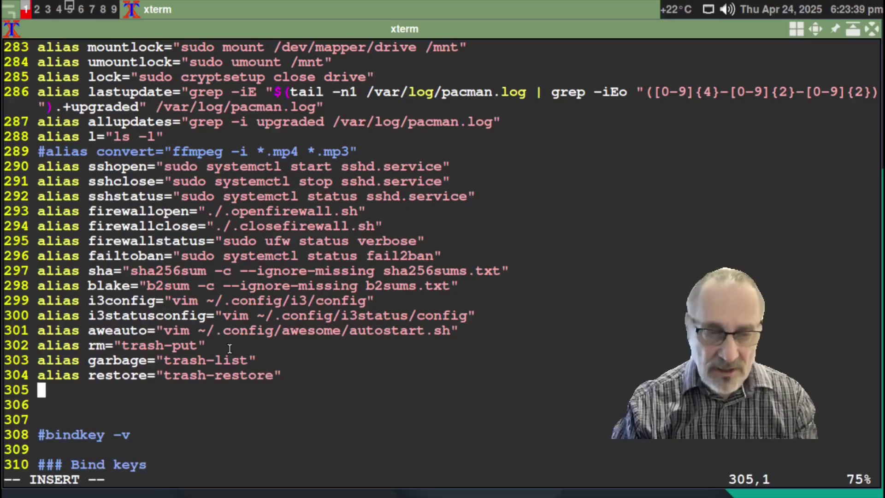
Save .zshrc, quit vim, and reload the configuration with source .zshrc
key(Escape)
text(:)
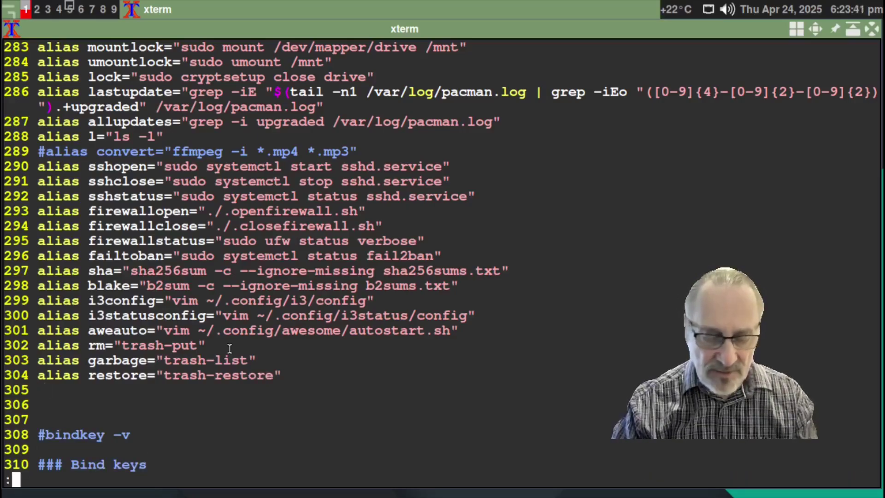
text(wq)
key(Return)
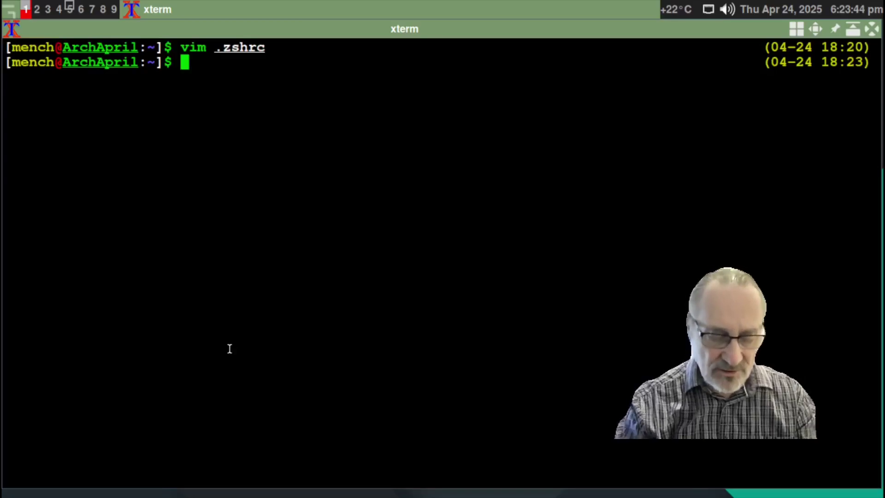
text(source .zshrc)
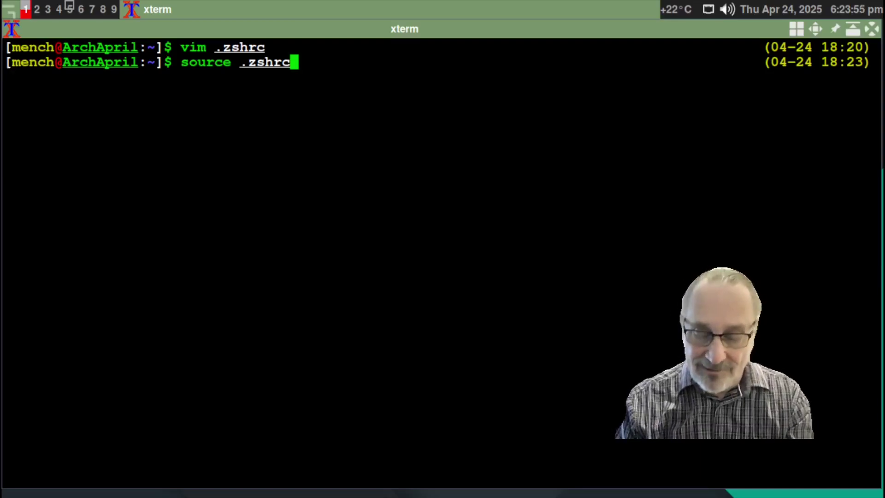
key(Return)
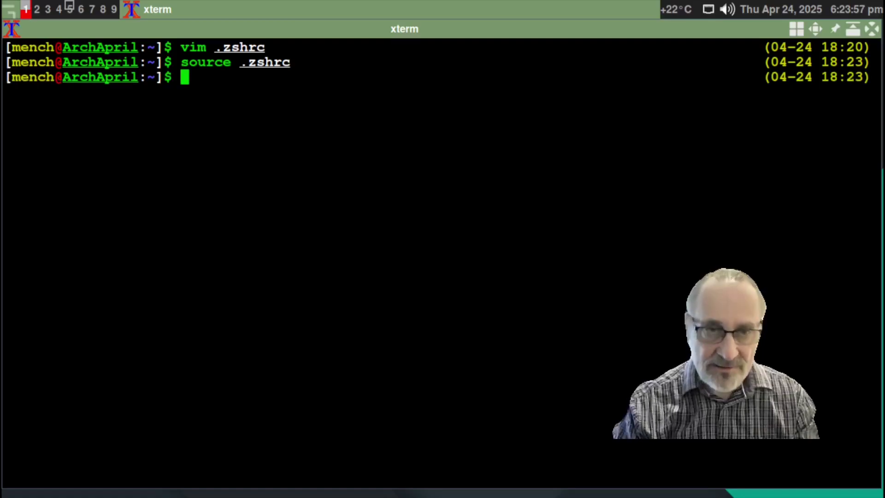
List the home directory with ls and the trash contents with the garbage alias, each on a cleared terminal
key(ctrl+l)
text(ls)
key(Return)
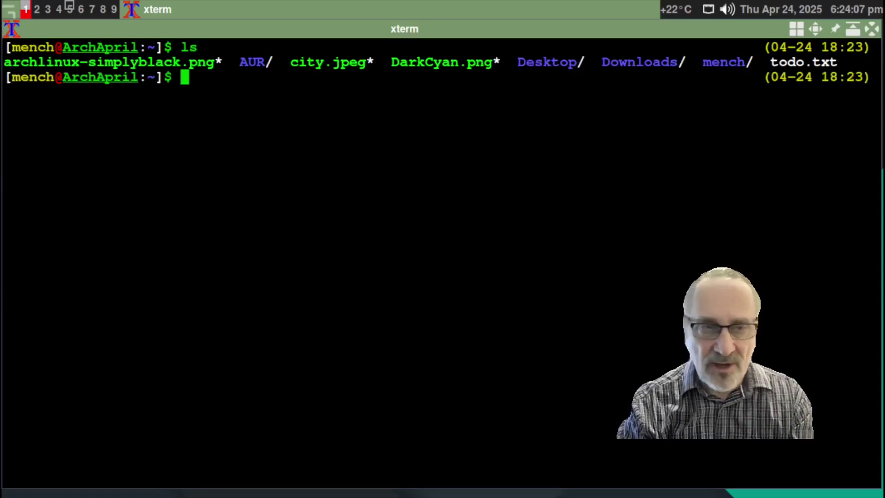
text(g)
key(BackSpace)
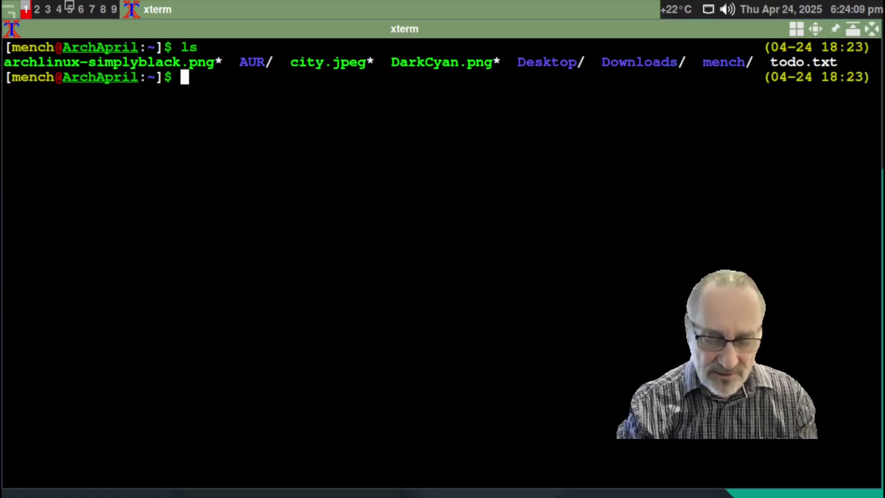
key(ctrl+l)
text(garbage)
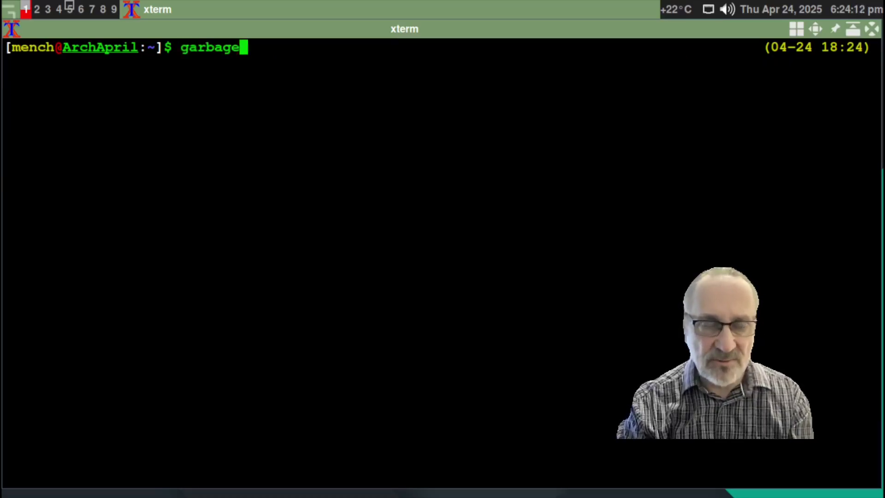
key(Return)
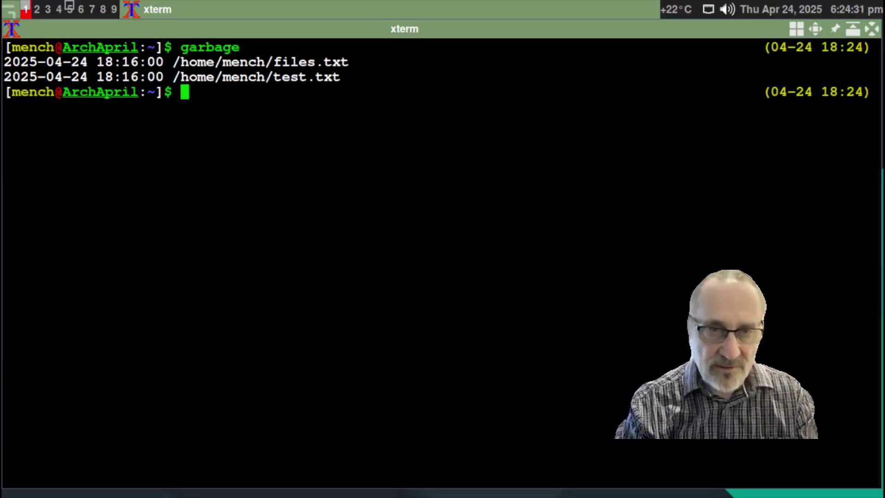
List the home directory on a cleared terminal and trash todo.txt with the rm alias
key(ctrl+l)
text(ls)
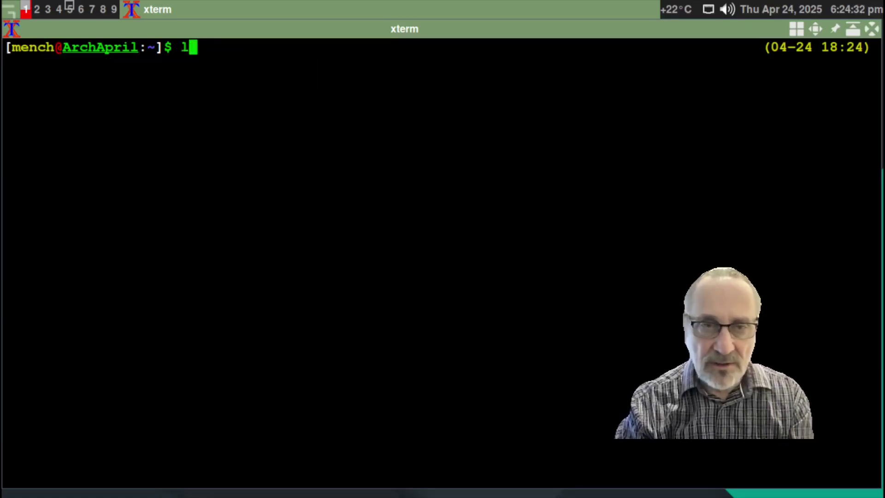
key(Return)
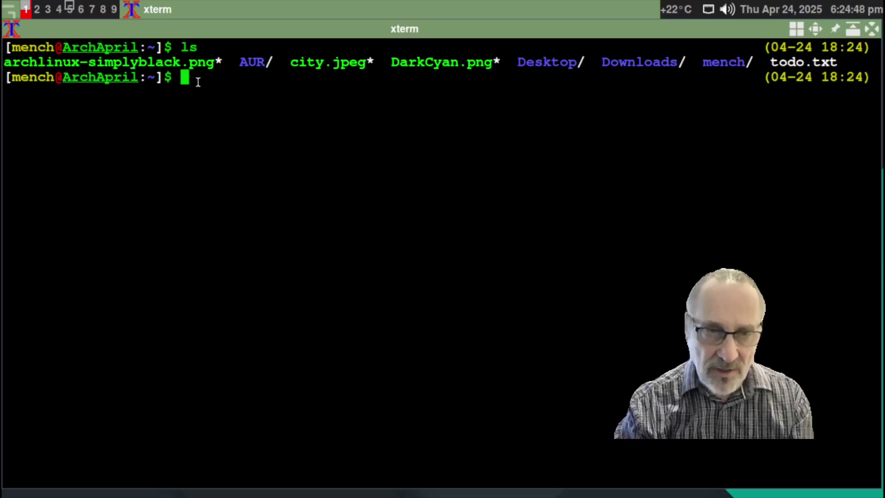
text(rm)
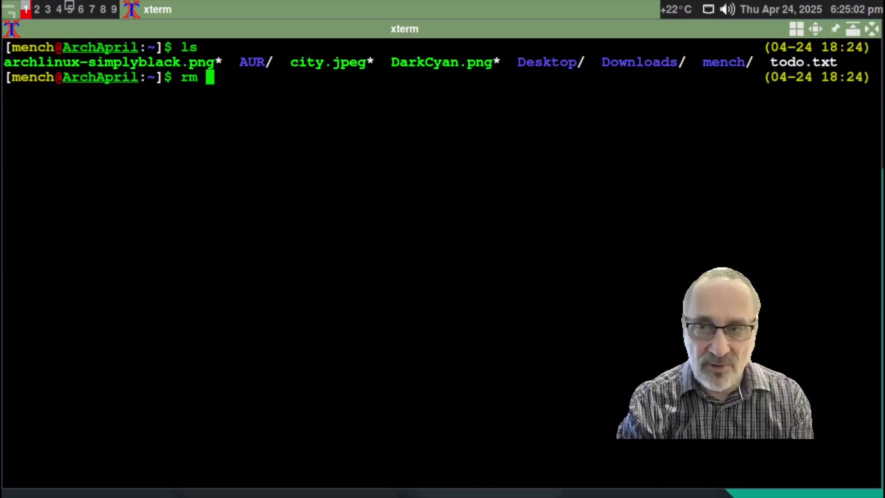
text(tod)
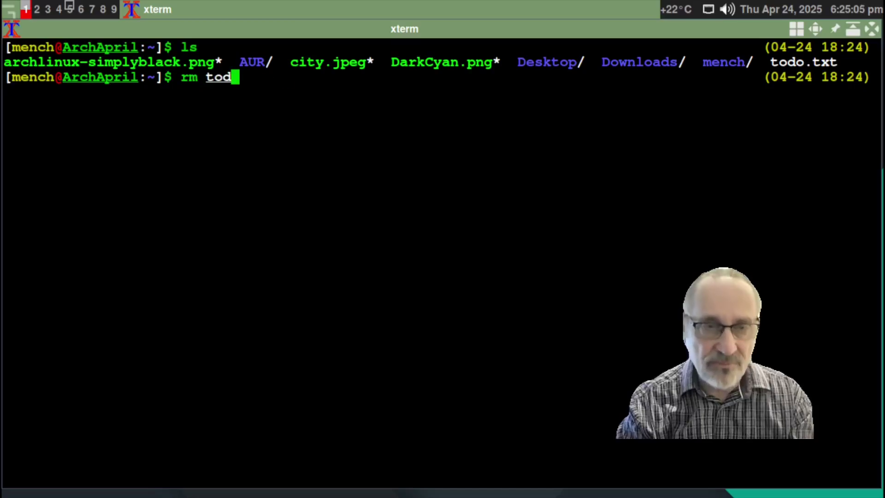
key(Tab)
key(Return)
Check the effect of trashing todo.txt by running ls on a cleared terminal, followed by garbage
text(ls)
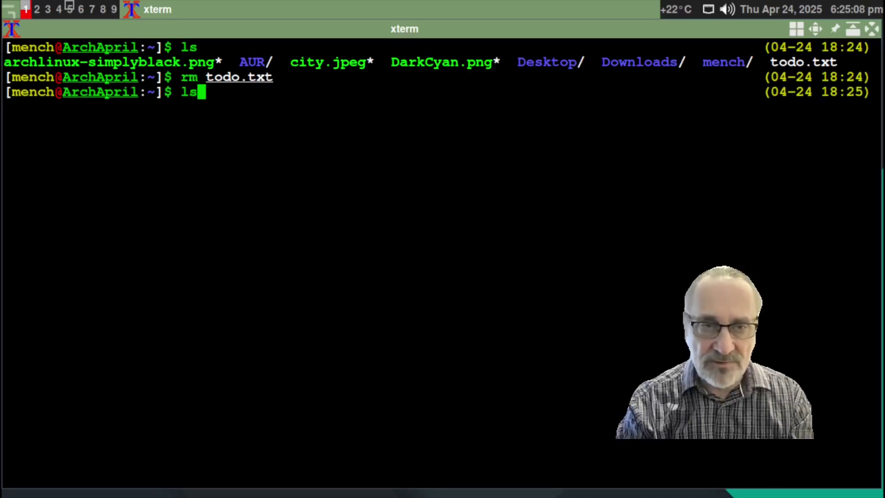
key(Return)
key(ctrl+l)
text(ls)
key(Return)
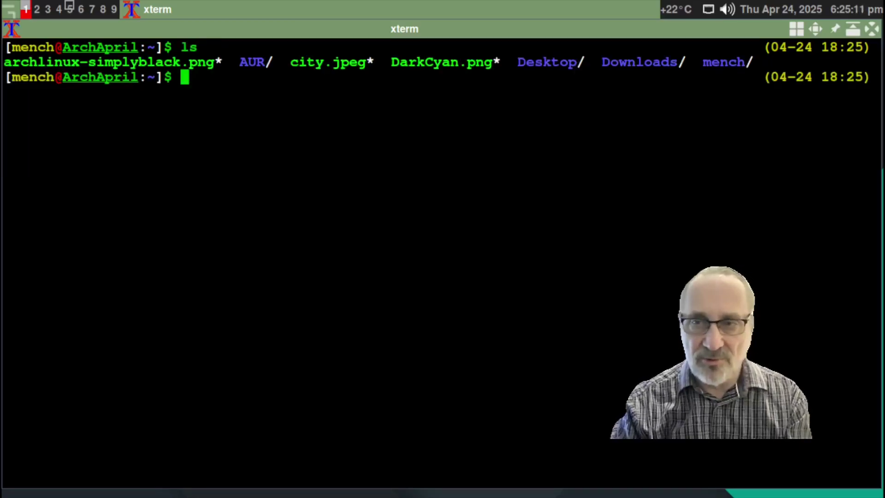
text(garb)
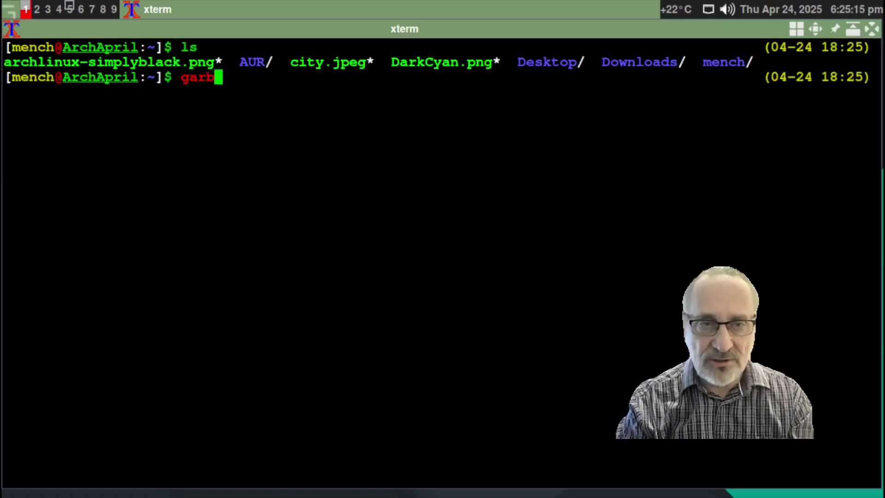
text(age)
key(Return)
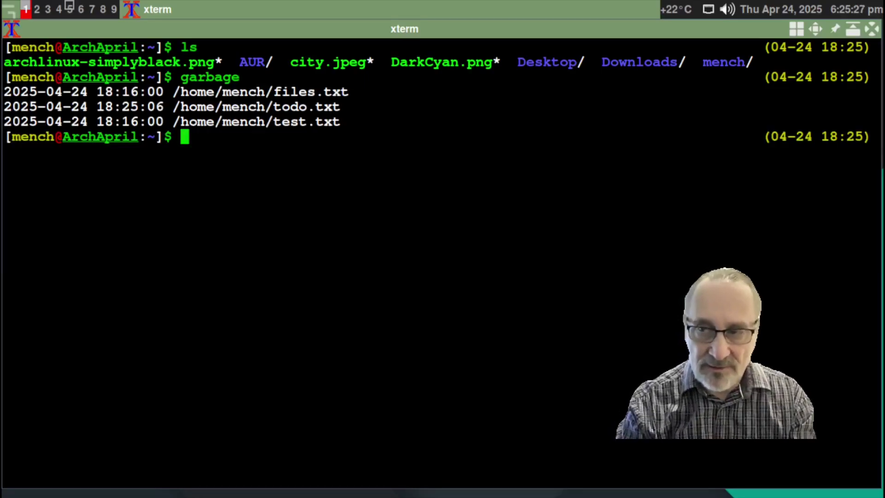
Restore todo.txt from the trash with the restore alias by choosing entry 2
text(restore)
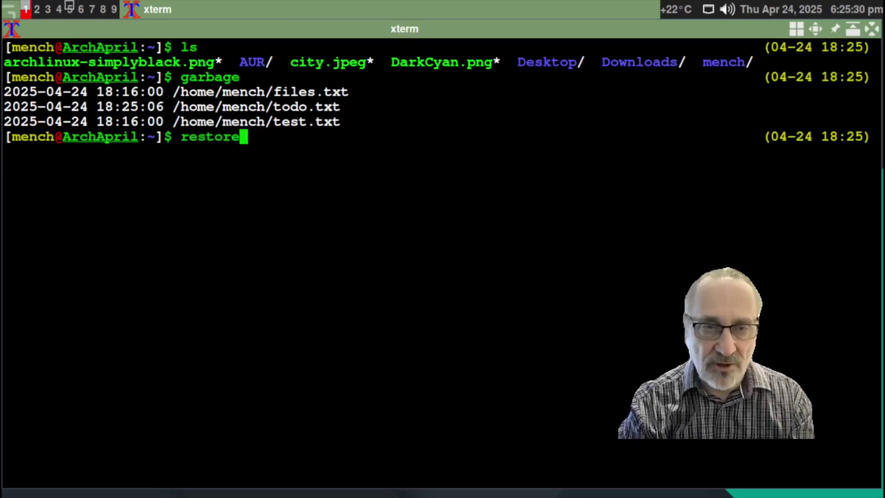
key(Return)
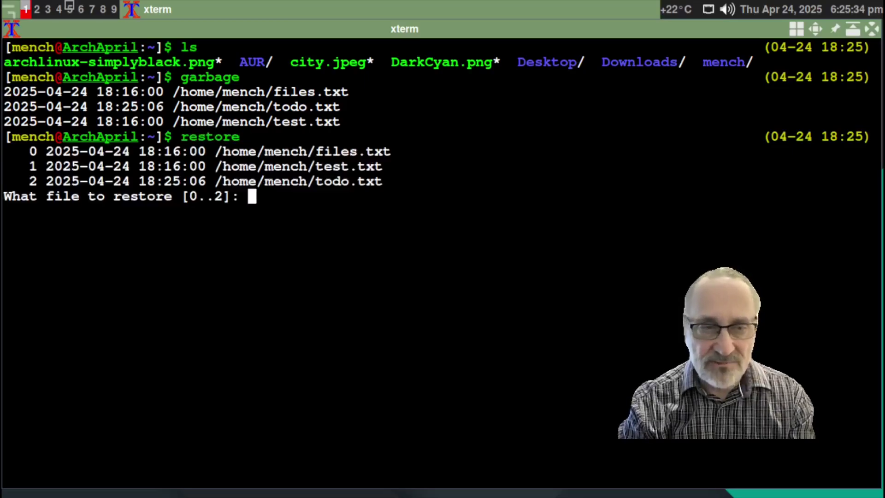
text(2)
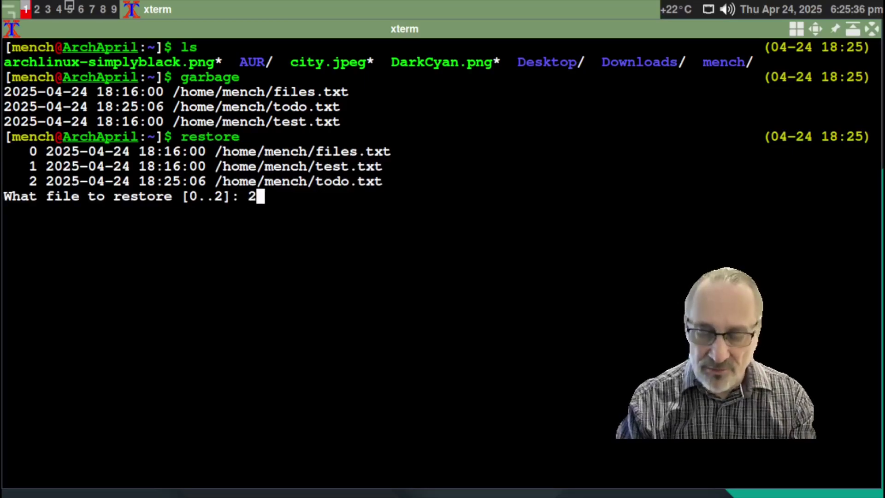
key(Return)
Check the trash contents with garbage and the home directory with ls after restoring todo.txt
text(garbage)
key(Return)
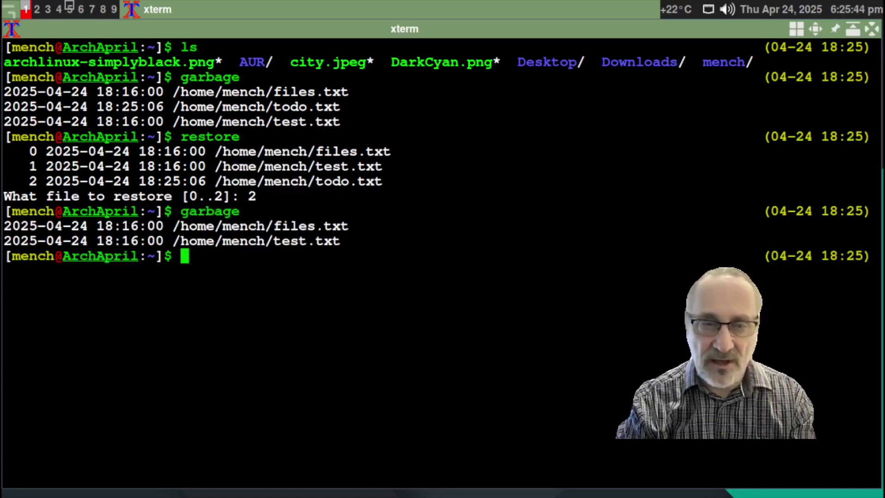
text(ls)
key(Return)
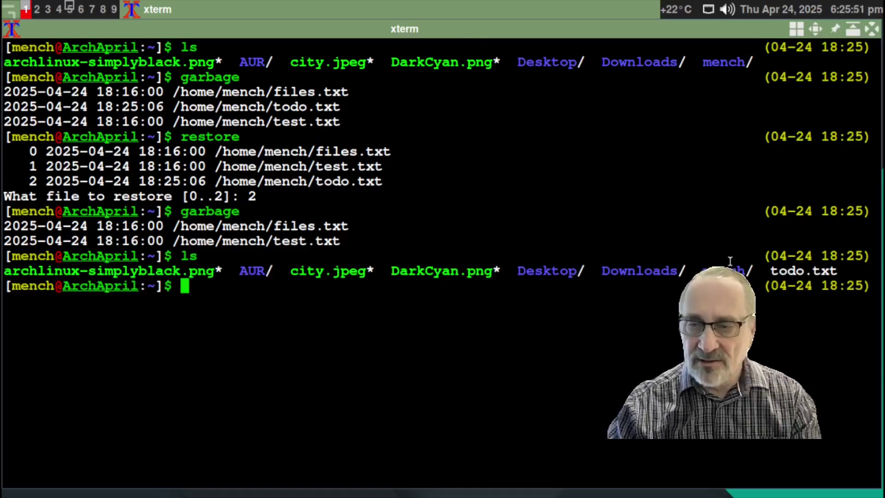
Highlight todo.txt in the home directory listing and list the trash contents again with garbage
drag(765, 274, 841, 272)
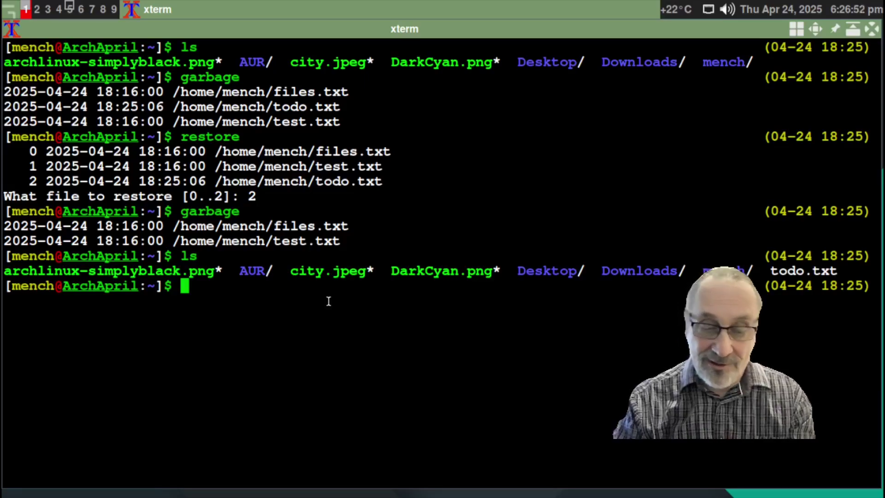
text(garbage)
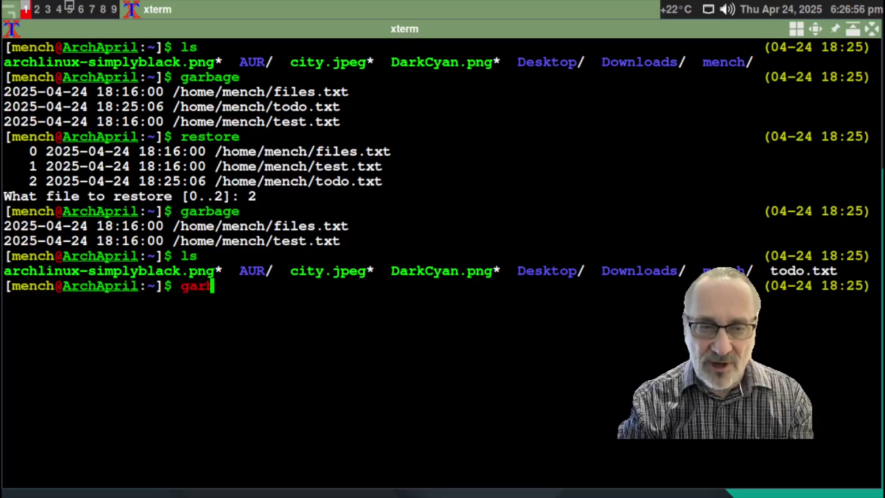
key(Return)
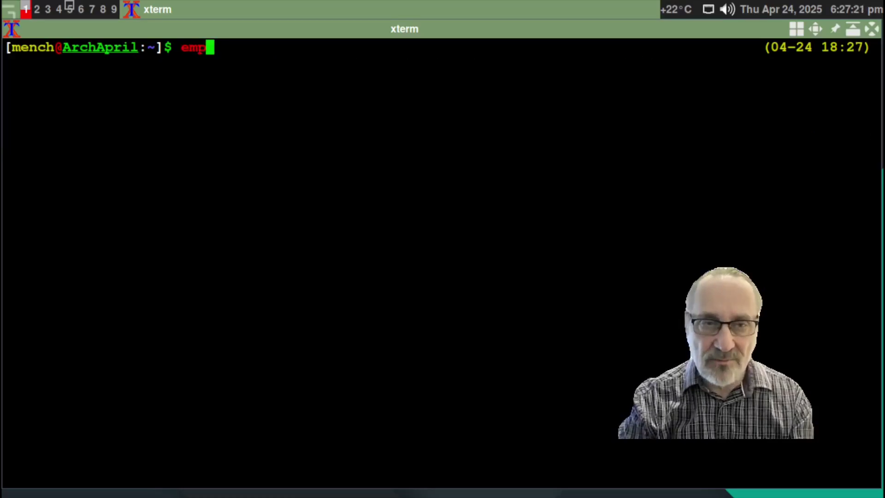
text(s)
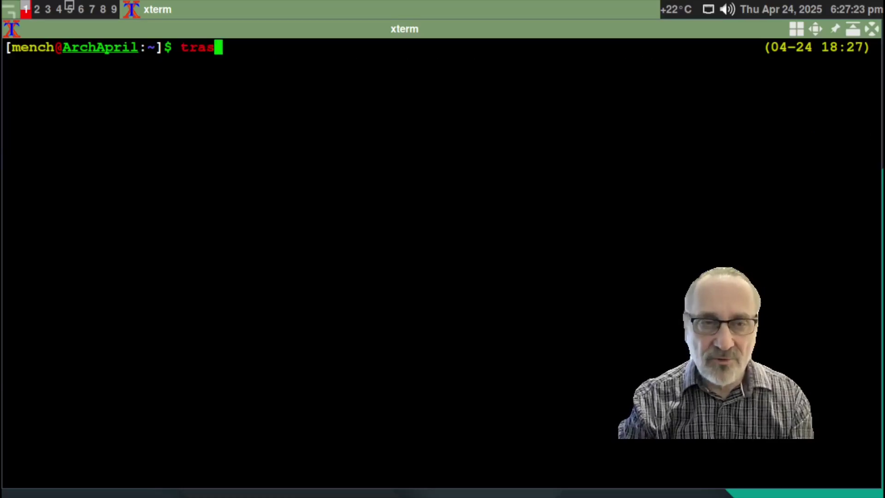
text(h-empy)
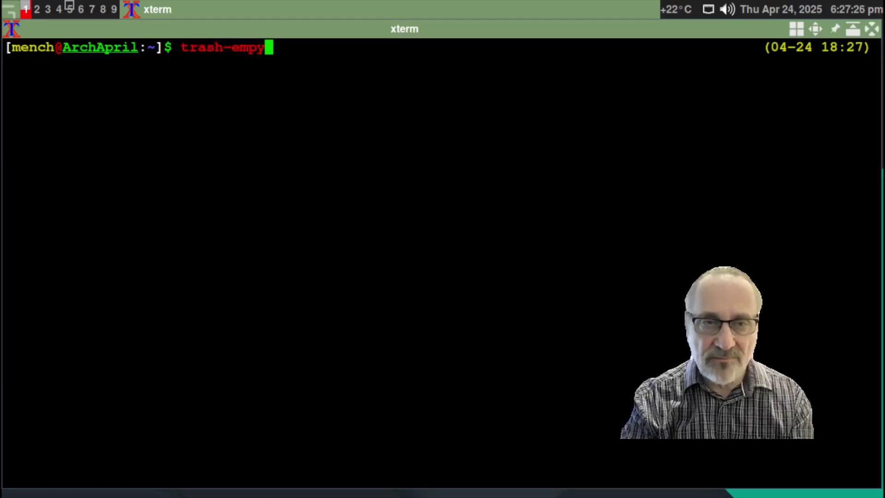
key(BackSpace)
text(ty)
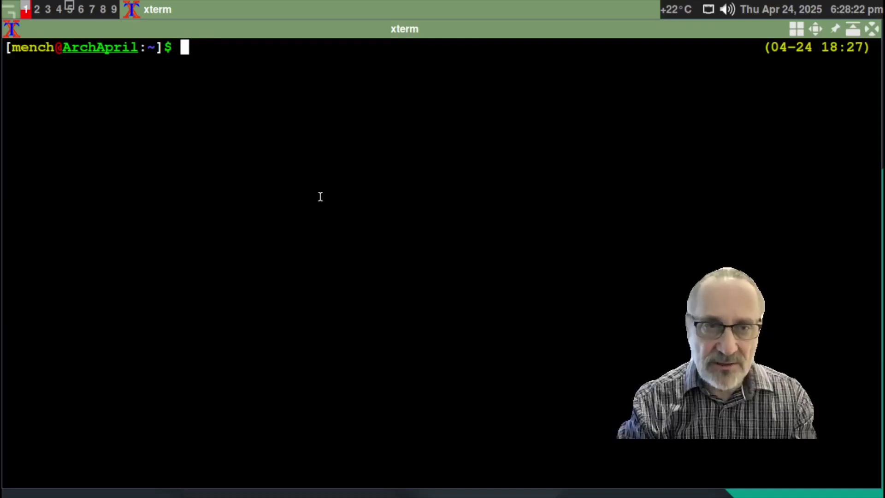
Open .zshrc in Vim and start inserting text on empty line 305 below the restore alias
text(vim .zshrc)
key(Return)
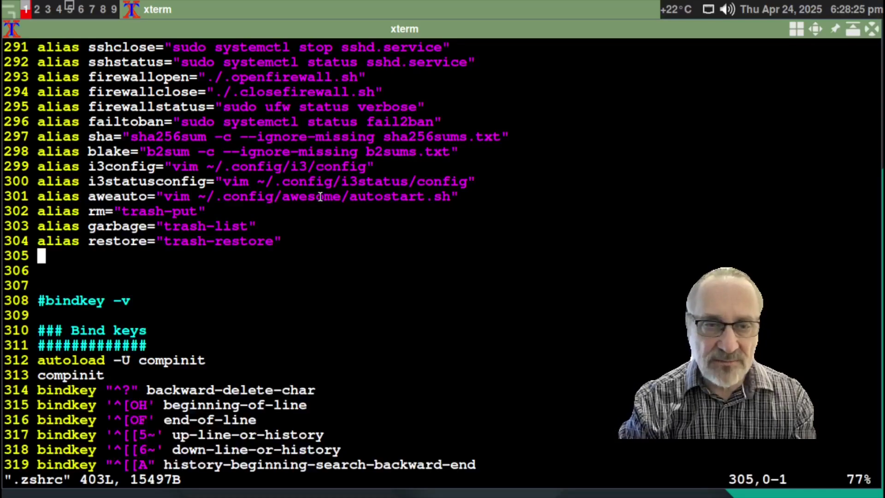
key(i)
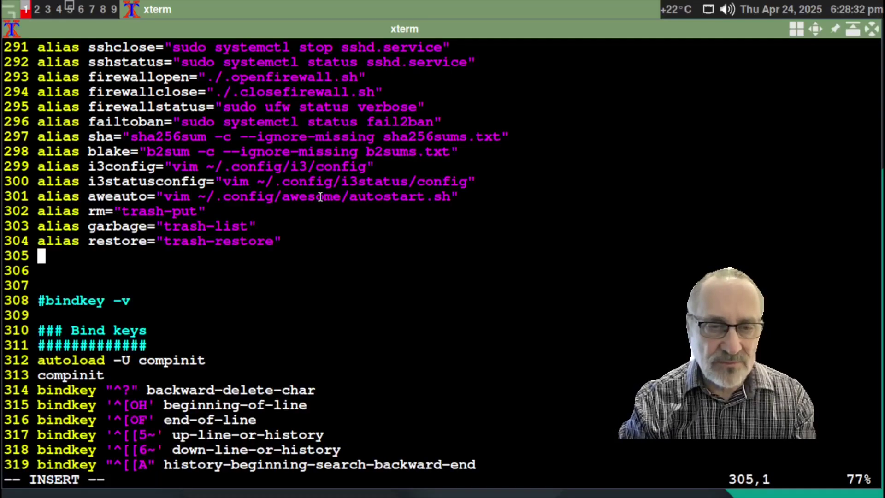
Add the line alias empty1="trash-rm" below the restore alias, followed by a new line
text(ias)
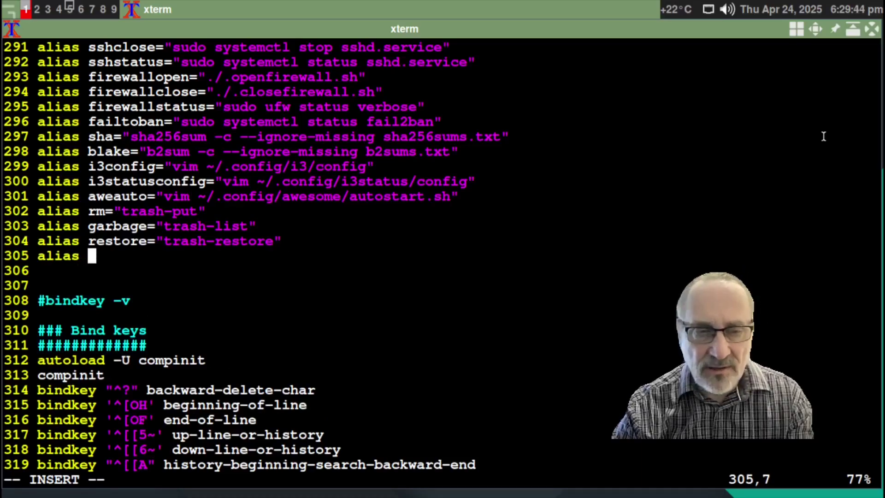
text(emp)
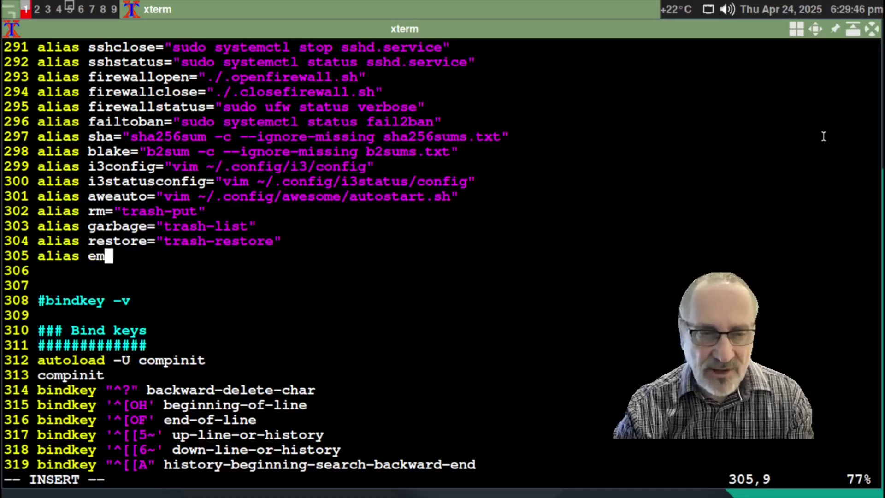
text(ty)
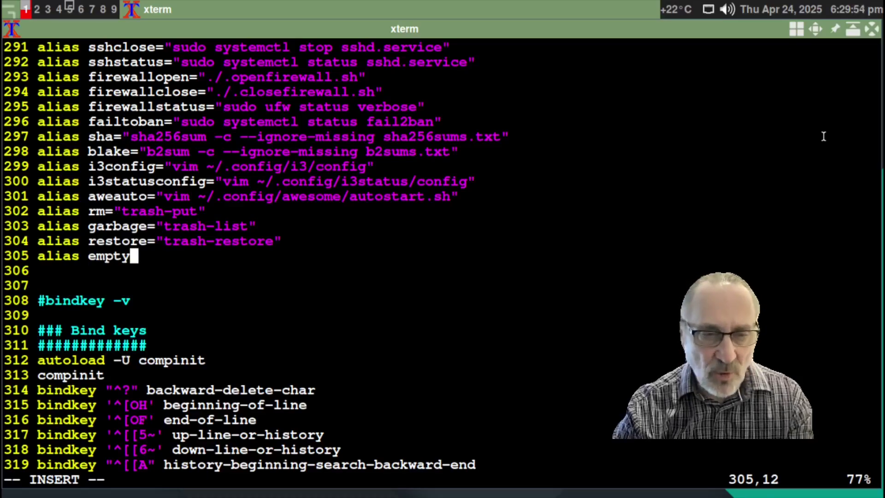
text(1)
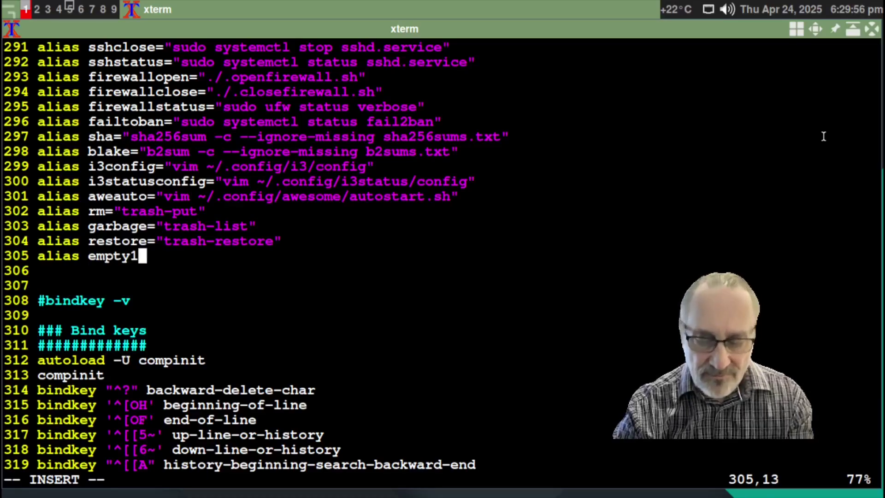
text(=)
key(BackSpace)
text(="trash)
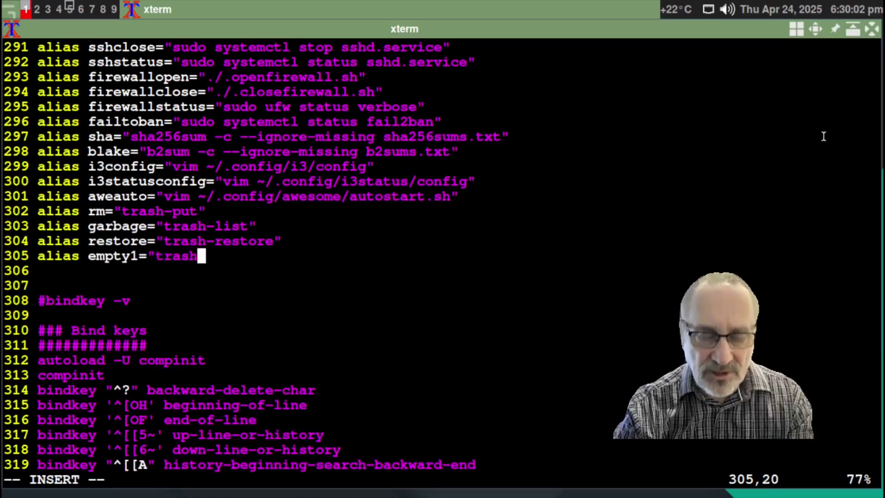
text(-)
key(BackSpace)
text(-rm)
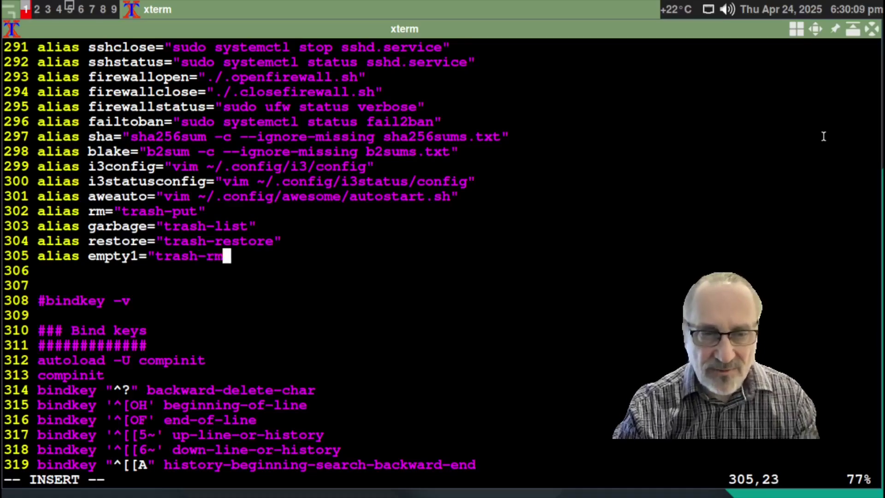
text(")
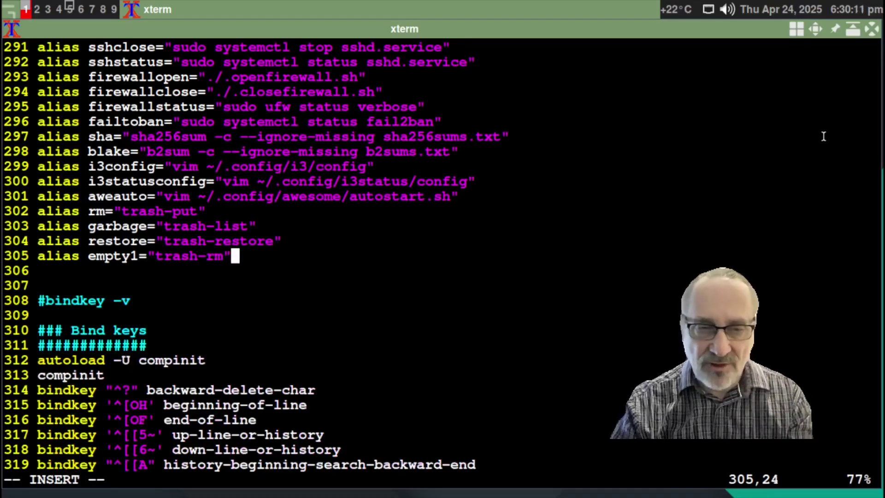
key(Return)
key(Escape)
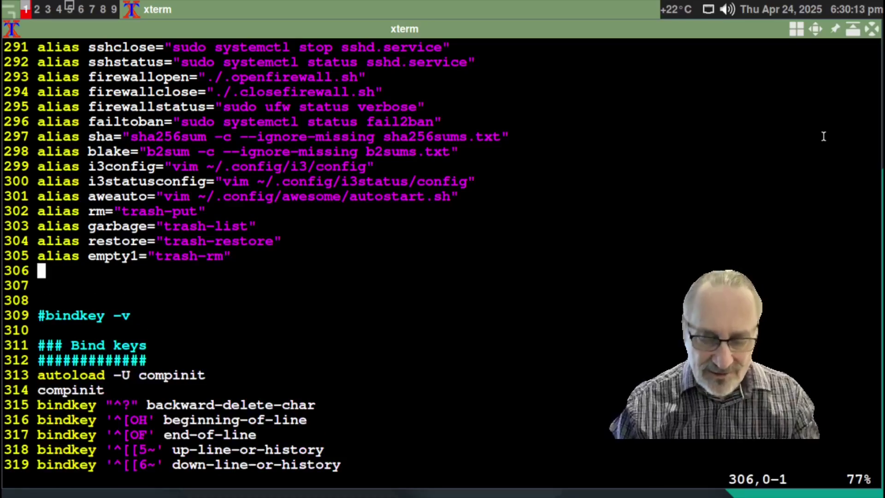
Switch Vim's color scheme to evening
text(:)
text(col)
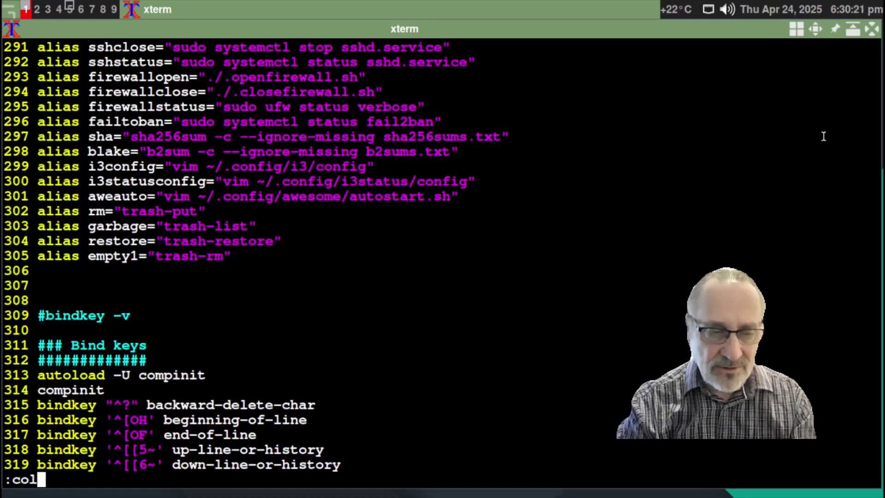
text(orscheme evening)
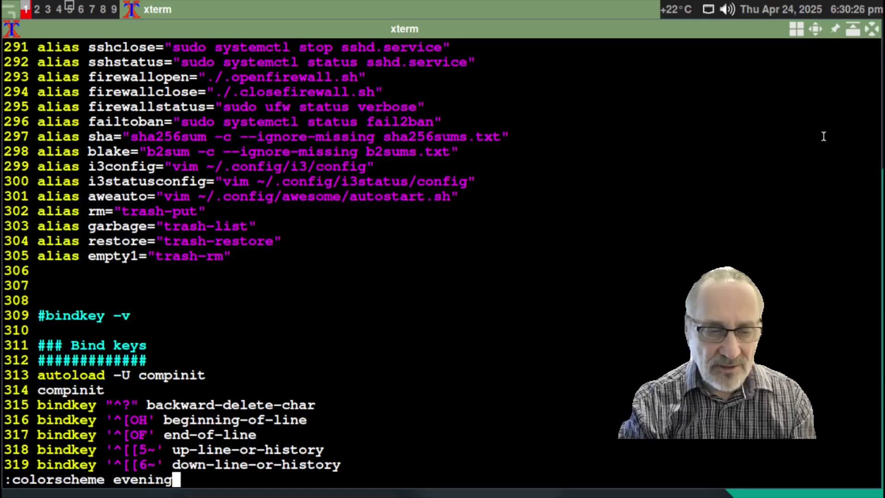
key(Return)
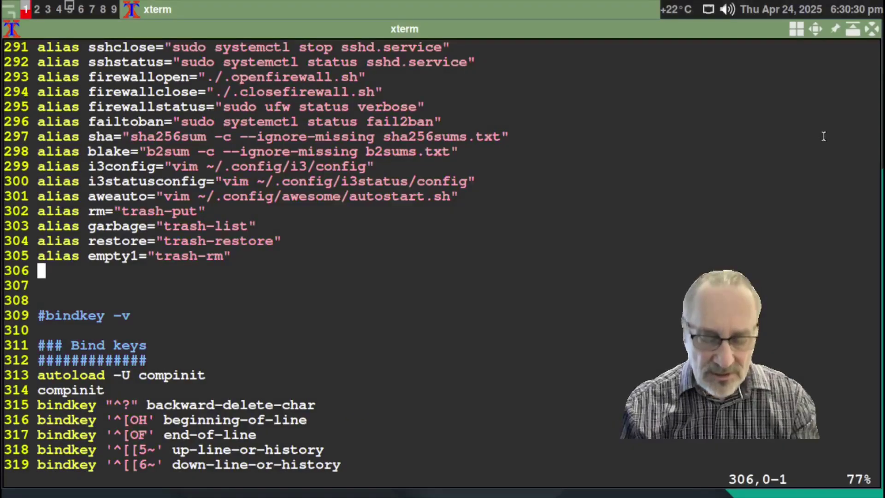
Save and close .zshrc, and replace the terminal with a fresh one so the new alias loads
text(:)
text(q)
key(Return)
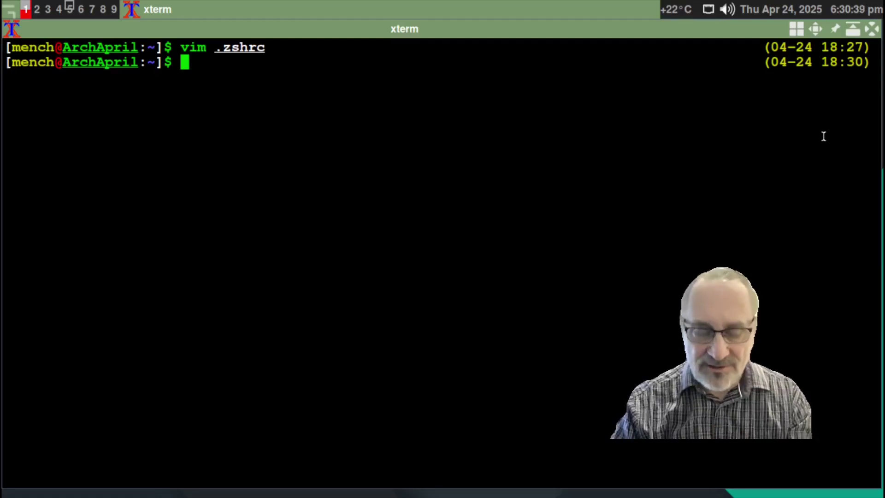
key(ctrl+d)
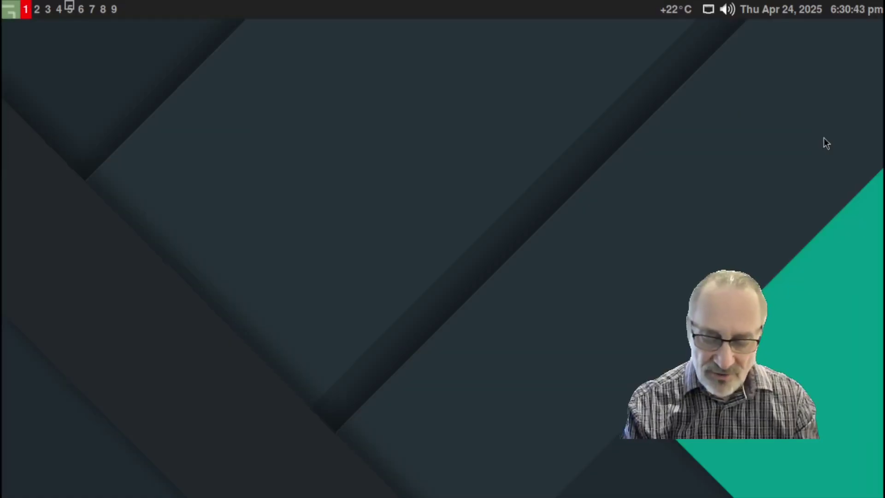
key(super+Return)
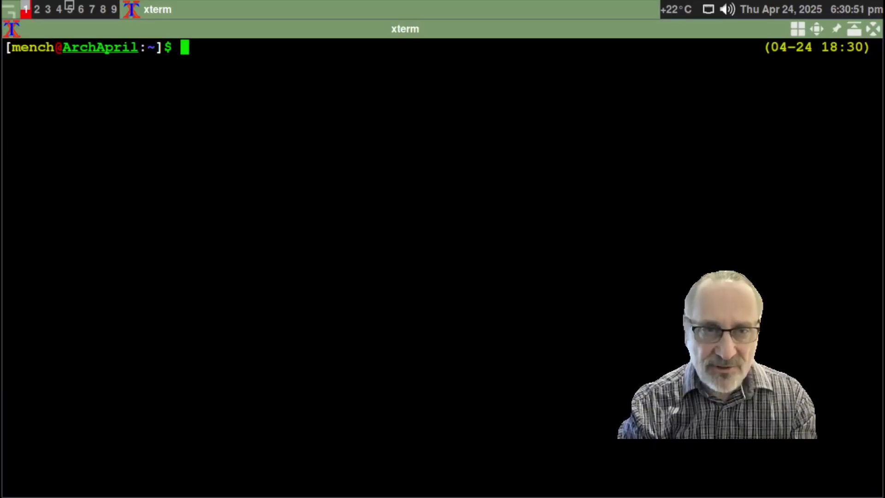
List the trash contents with garbage and highlight files.txt in the listing
text(garbage)
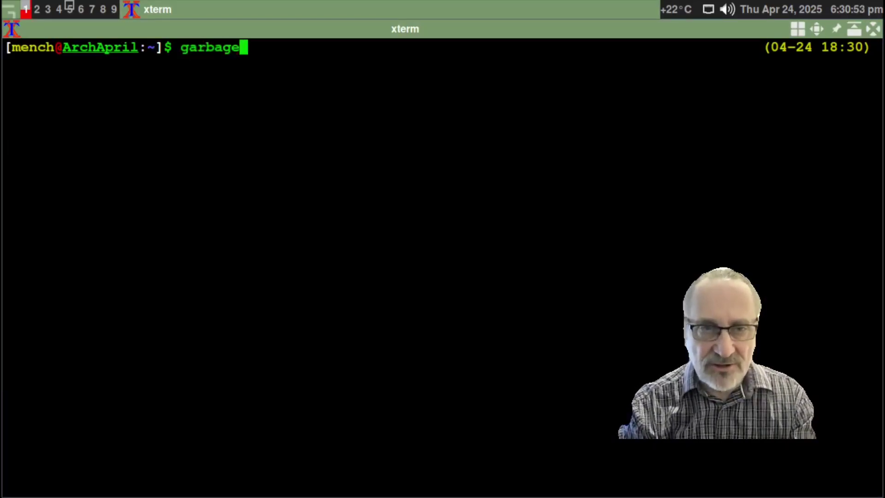
key(Return)
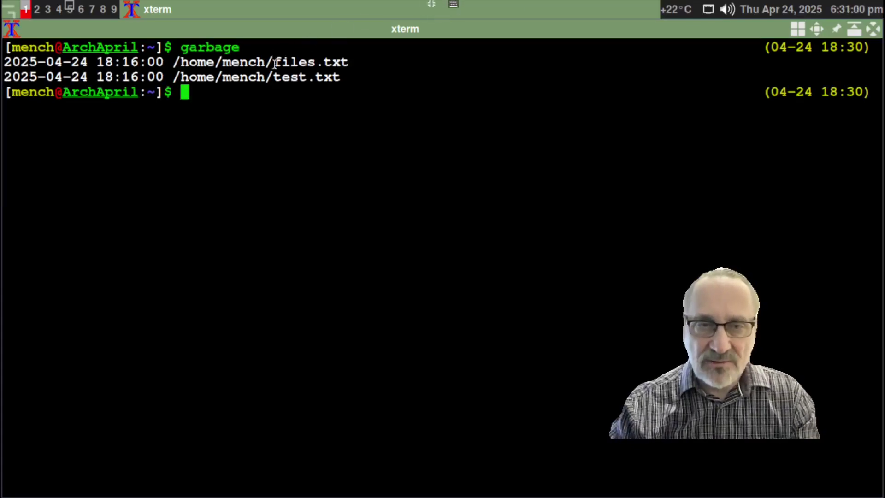
drag(278, 62, 361, 62)
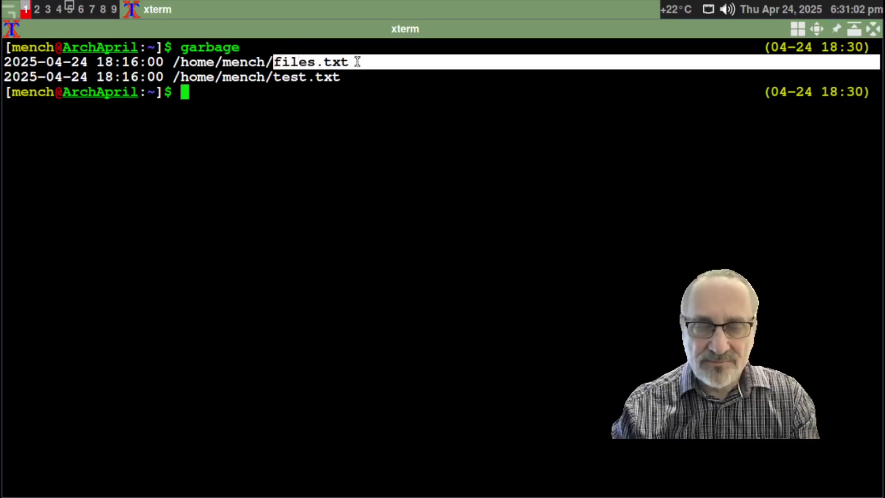
click(354, 58)
Permanently remove files.txt from the trash with the empty1 alias
text(empty)
text(1)
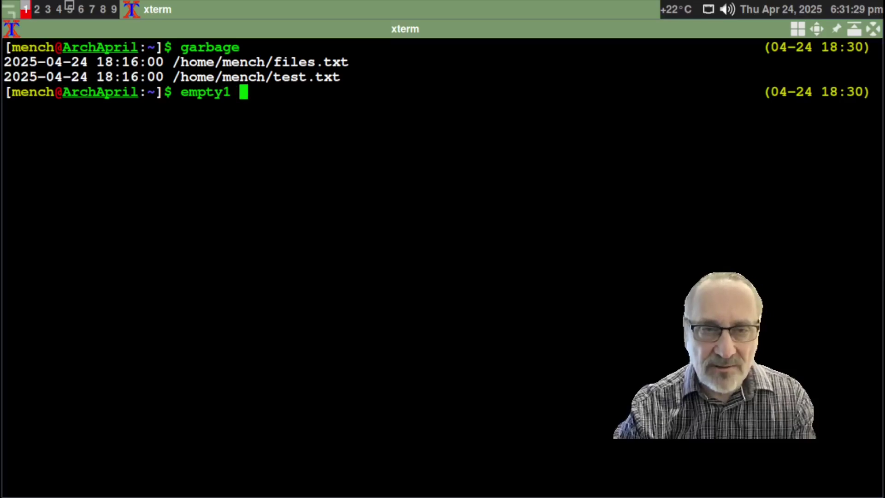
text(file)
text(s.txt)
key(Return)
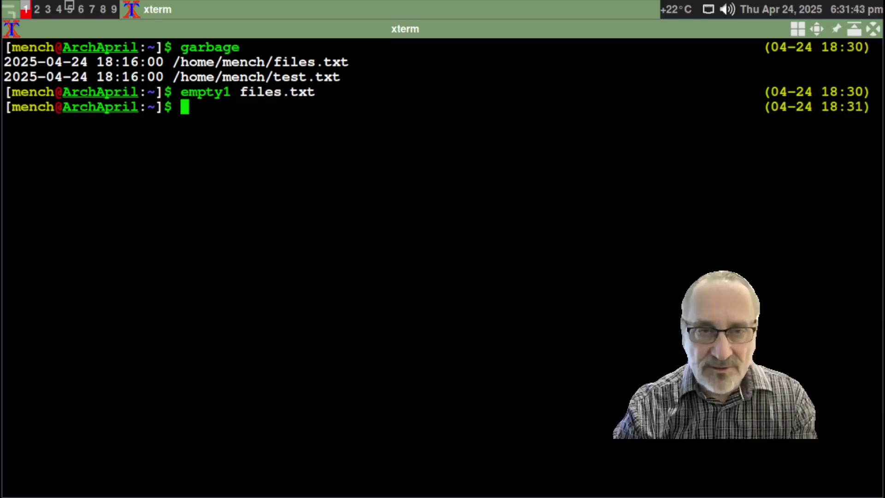
Check the trash contents with garbage and the home directory with ls after removing files.txt
text(garbage)
key(Return)
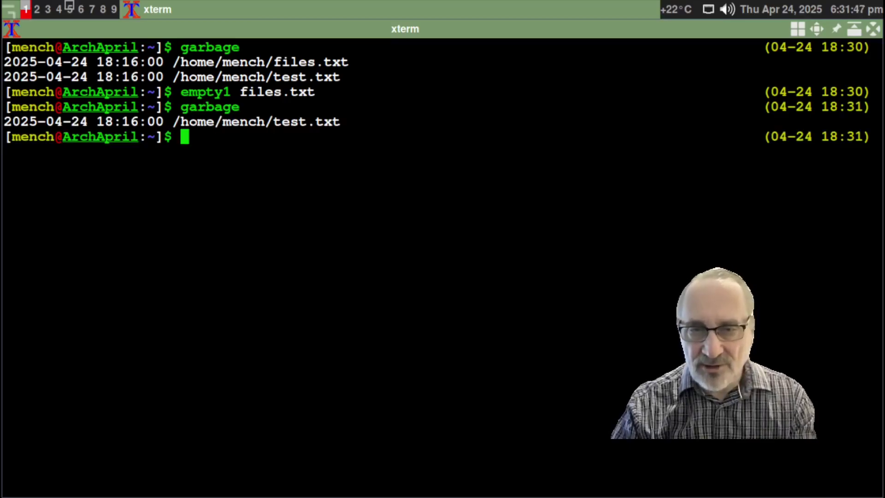
text(ls)
key(Return)
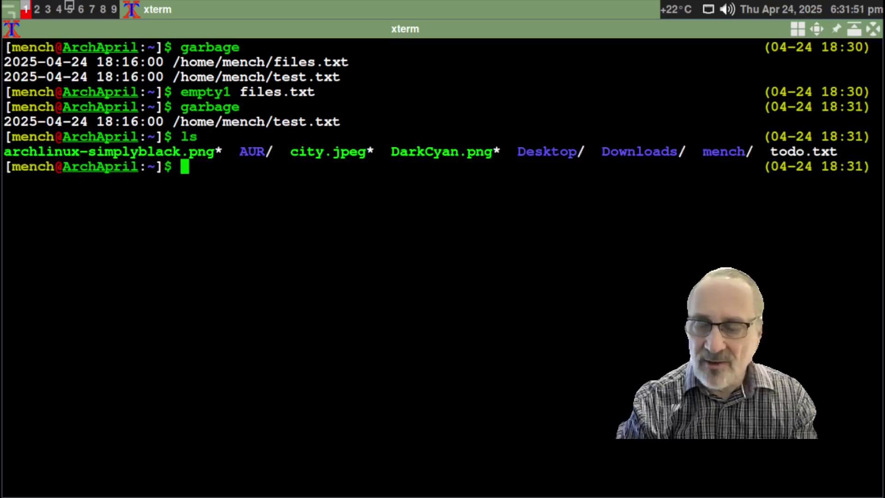
Trash todo.txt with the rm alias and list the trash contents with garbage
text(rm tod)
key(Tab)
key(Return)
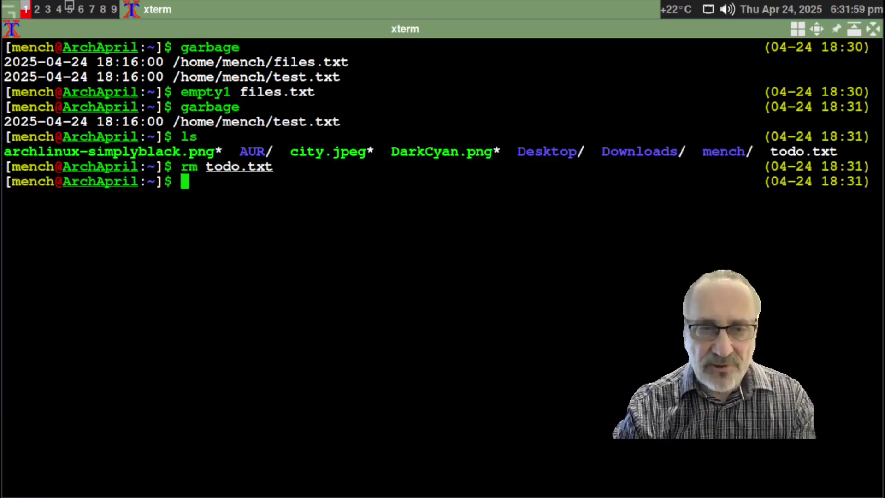
text(garbage)
key(Return)
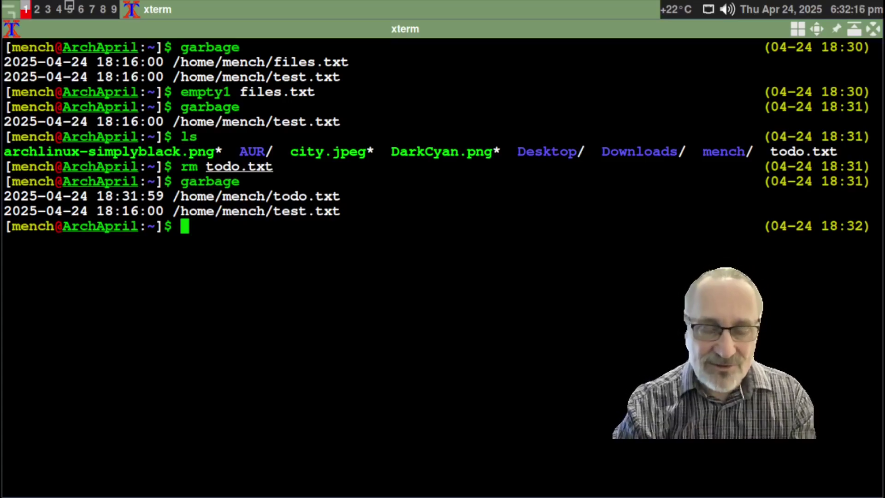
Run trash-empty, accept the default answer N at its confirmation, and check the trash contents with garbage
text(trash-empty)
key(Return)
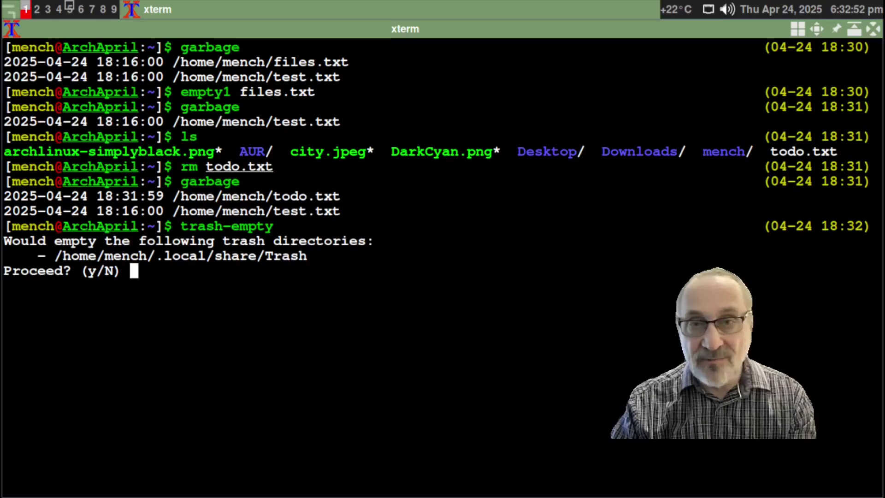
key(Return)
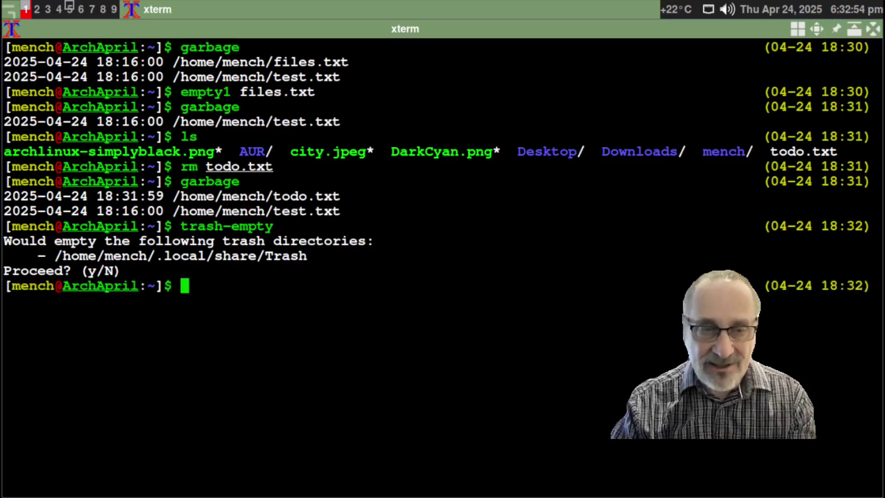
text(garbage)
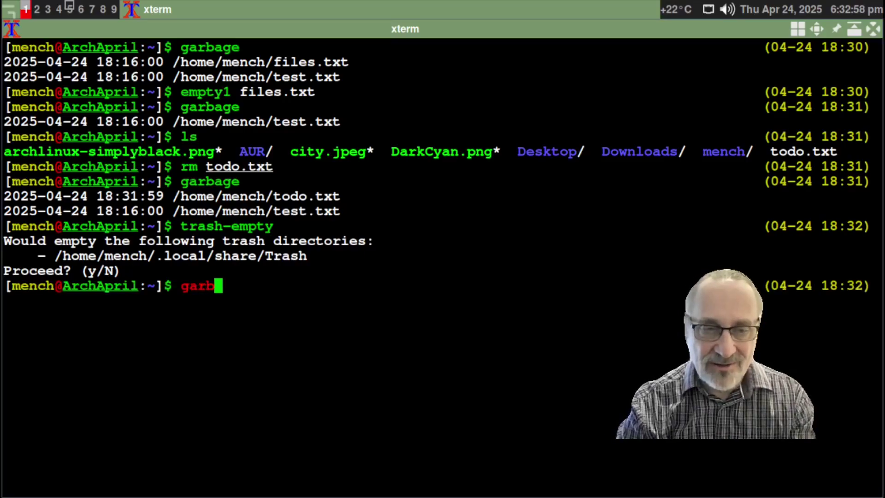
key(Return)
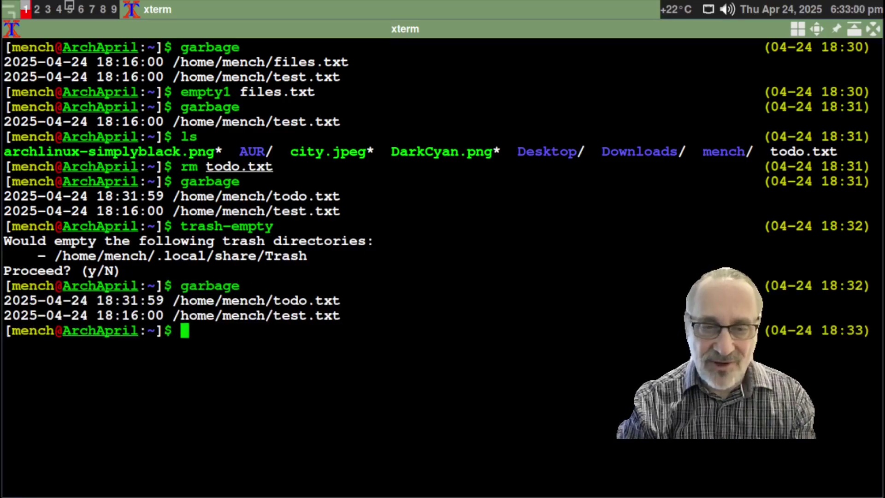
Empty the whole trash with trash-empty, answering y at its confirmation
text(tr)
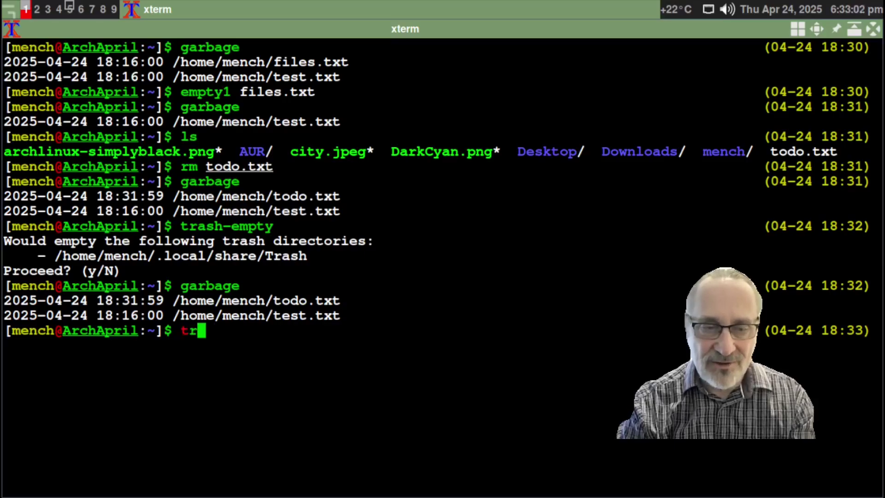
text(ash-empty)
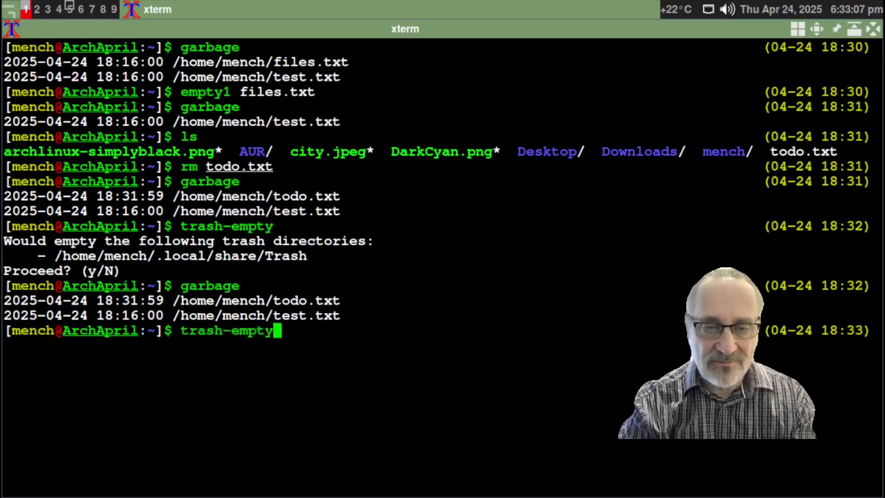
key(Return)
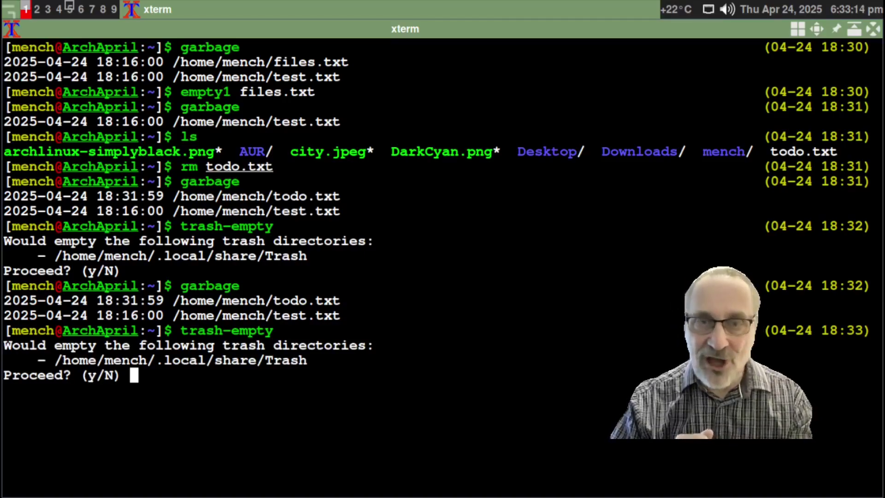
text(y)
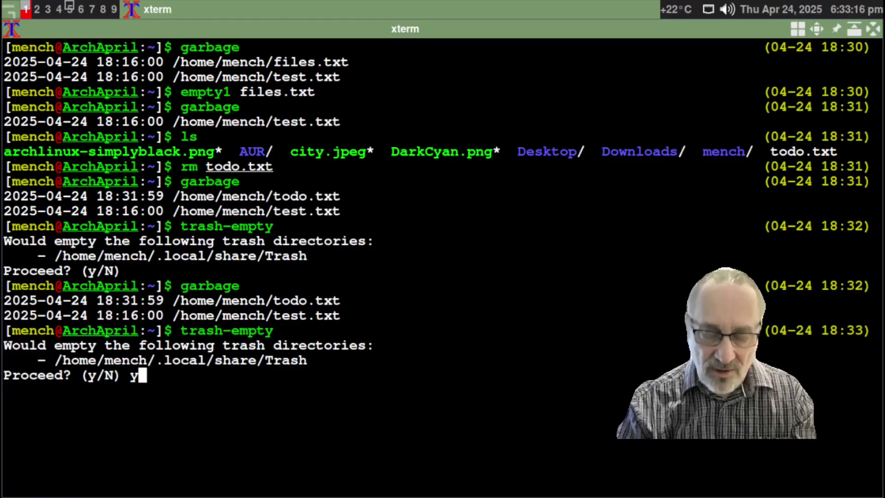
key(Return)
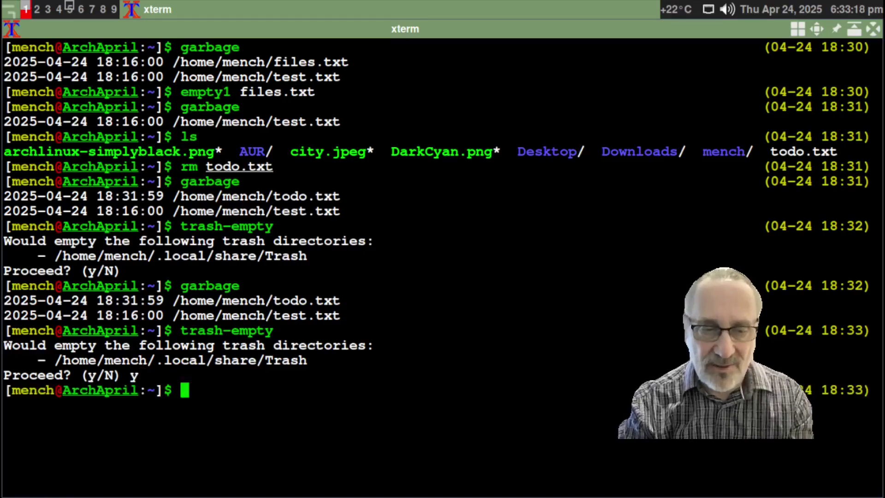
Clear the terminal and check the trash contents with garbage and the home directory with ls
key(ctrl+l)
text(garbage)
key(Return)
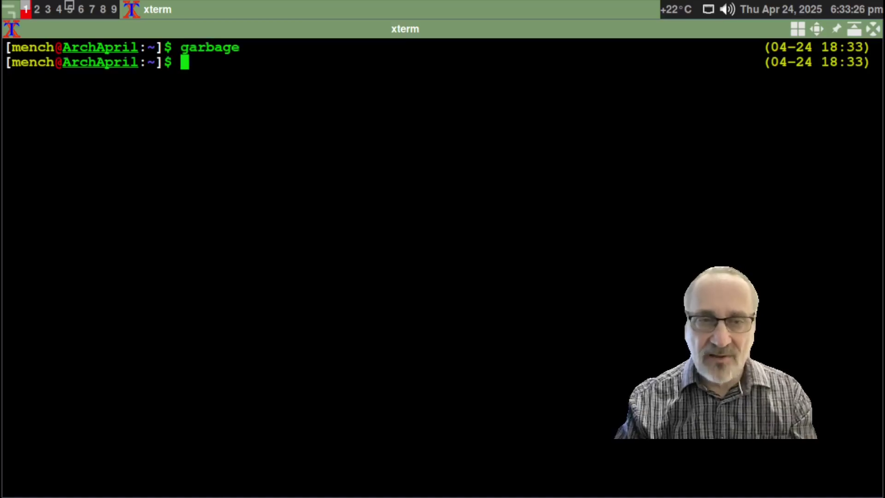
text(ls)
key(Return)
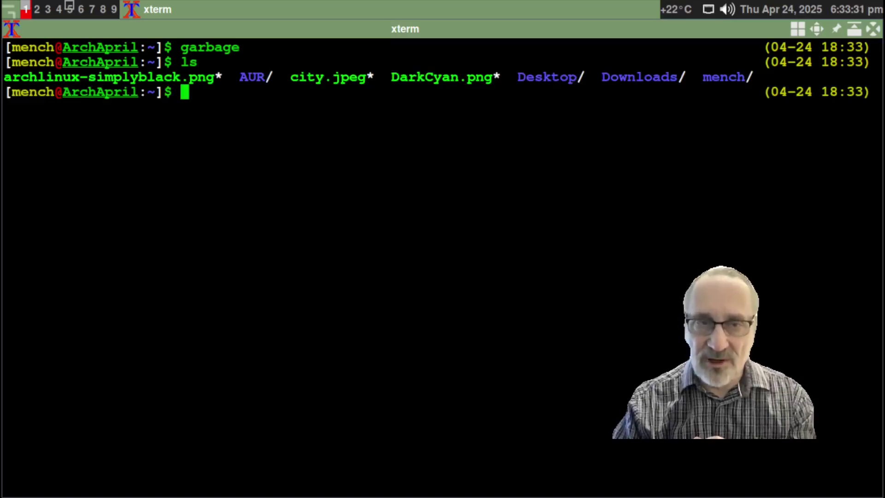
Clear the terminal and display the trash command's help with trash -h
key(ctrl+l)
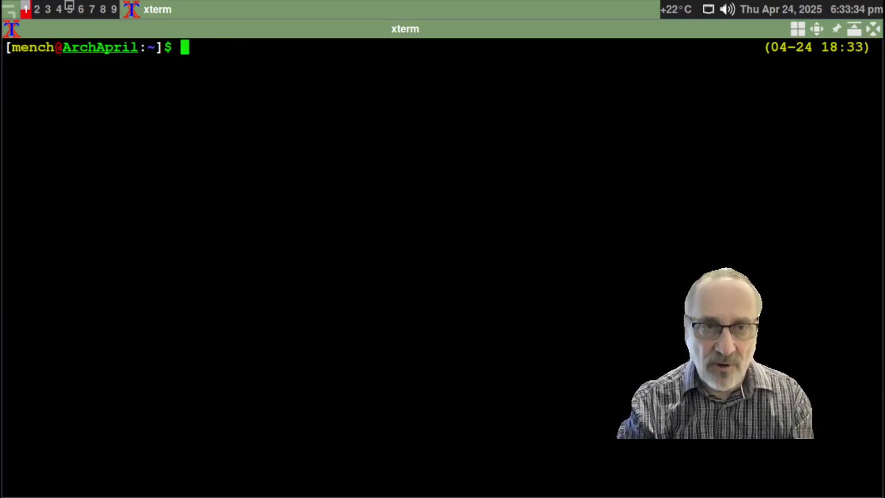
text(trash -h)
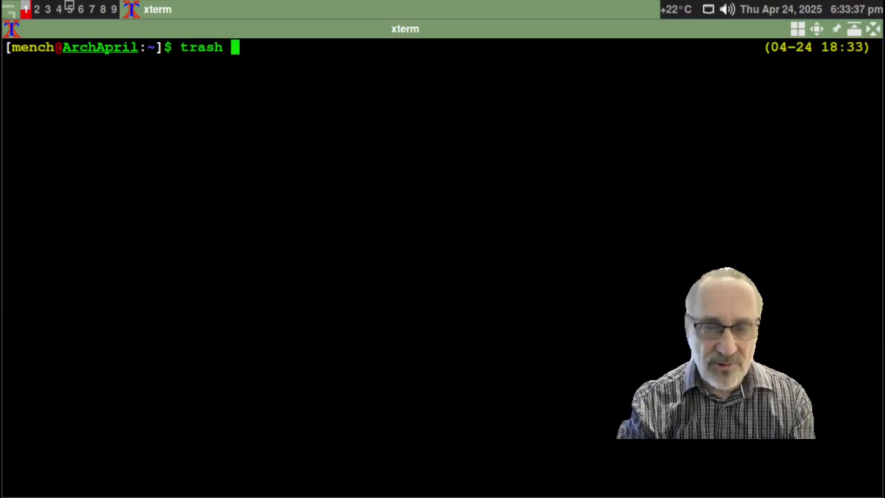
key(Return)
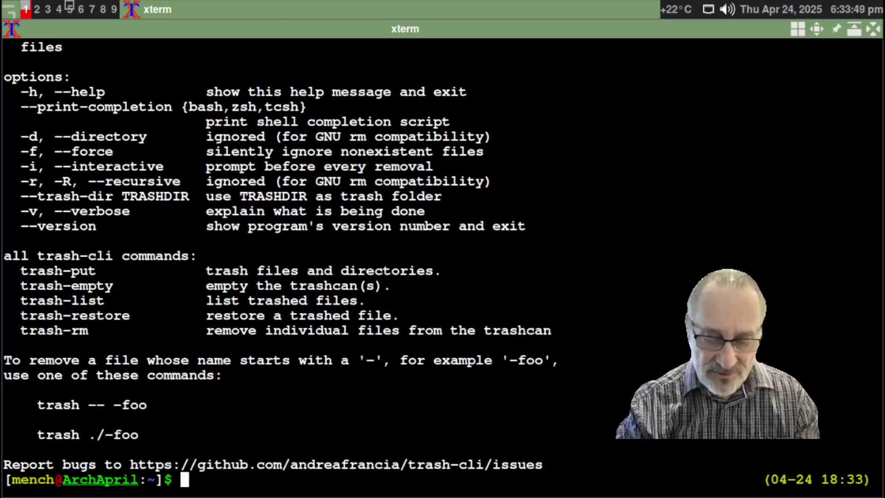
Clear the terminal, open the manual page with man trash and page through it
key(ctrl+l)
text(man trash)
key(Return)
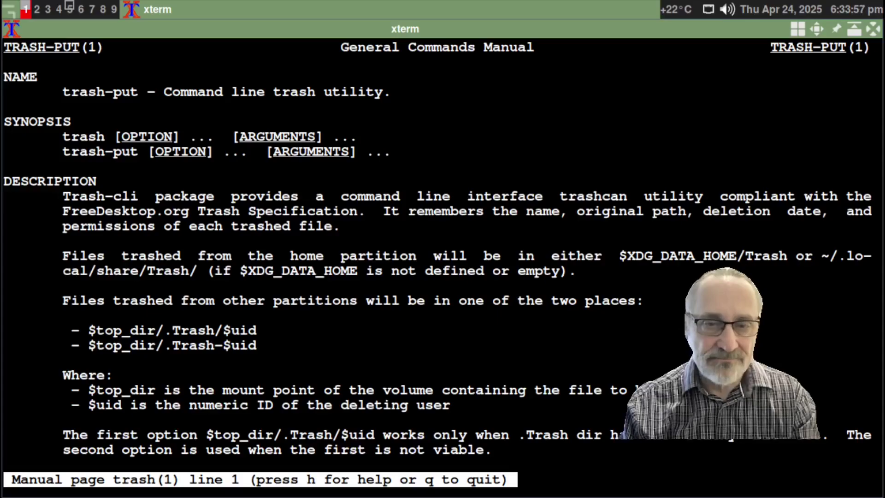
key(space)
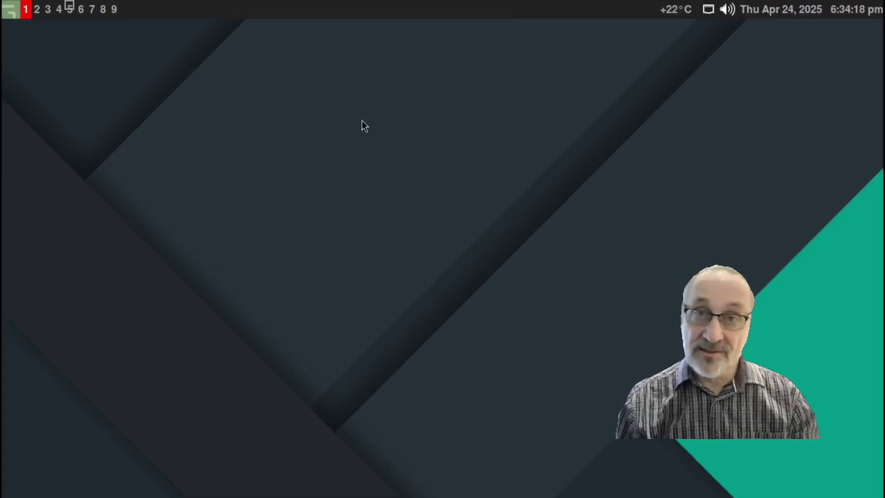